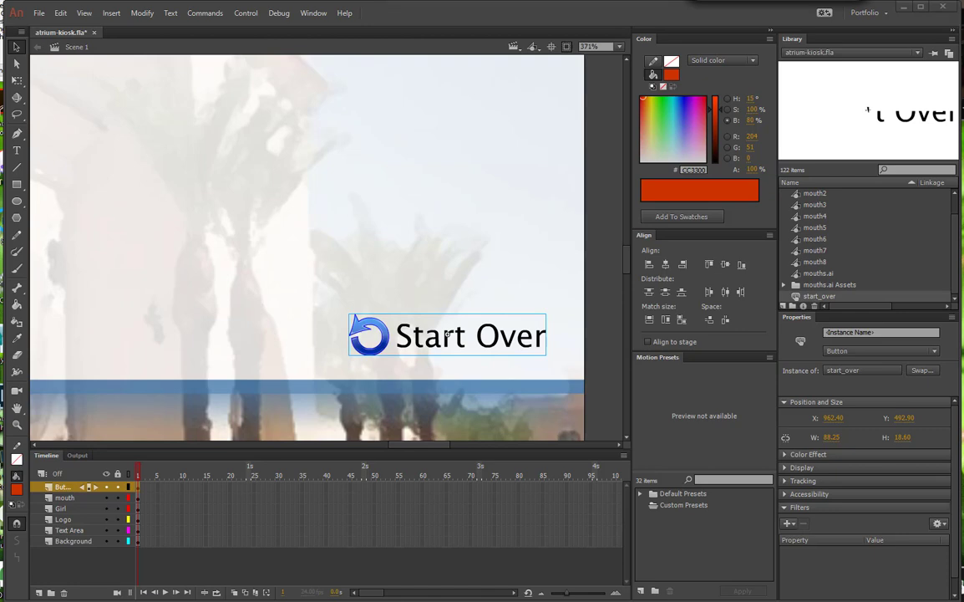
# Step: Change the shoes_btn symbol in the library's interface.ai Illustrator Symbols folder to the Button type
pyautogui.scroll(1, 902, 265)
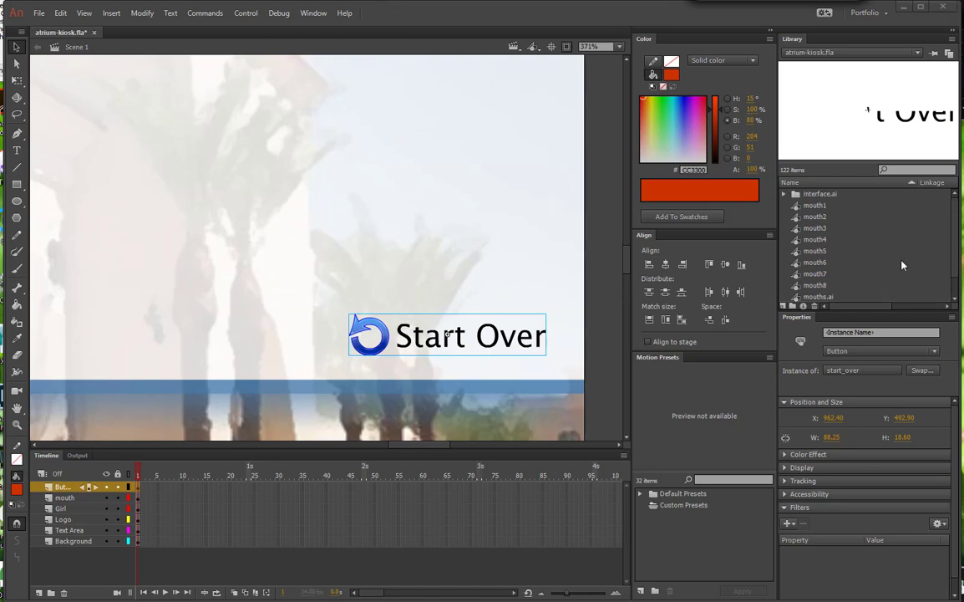
pyautogui.click(783, 194)
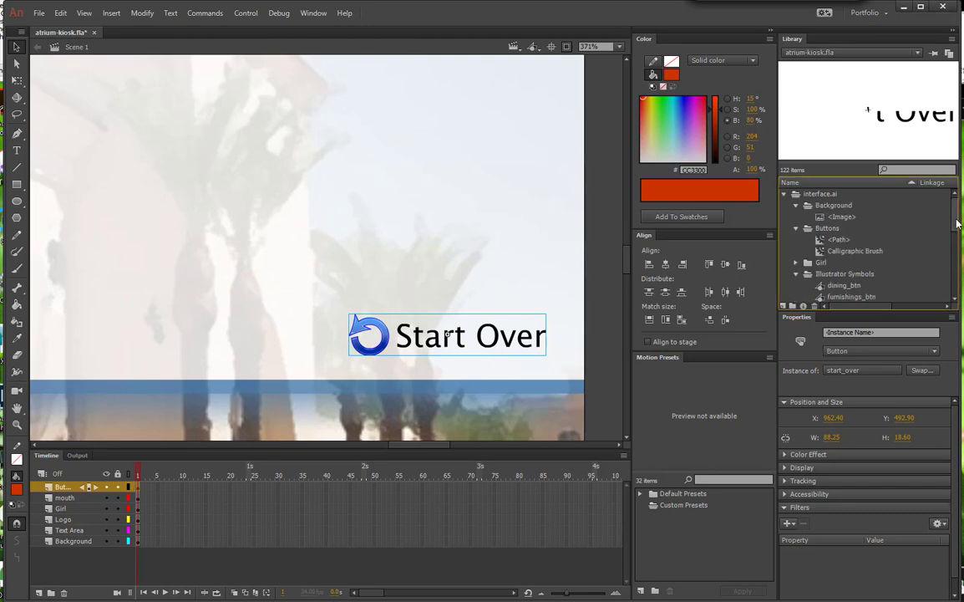
pyautogui.scroll(-1, 958, 227)
pyautogui.scroll(-1, 958, 230)
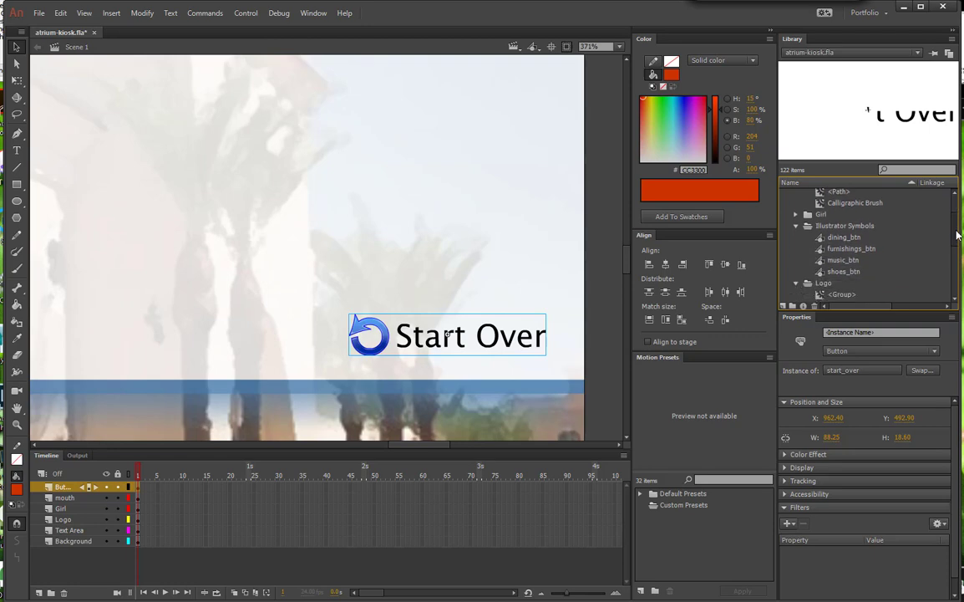
pyautogui.scroll(-1, 957, 235)
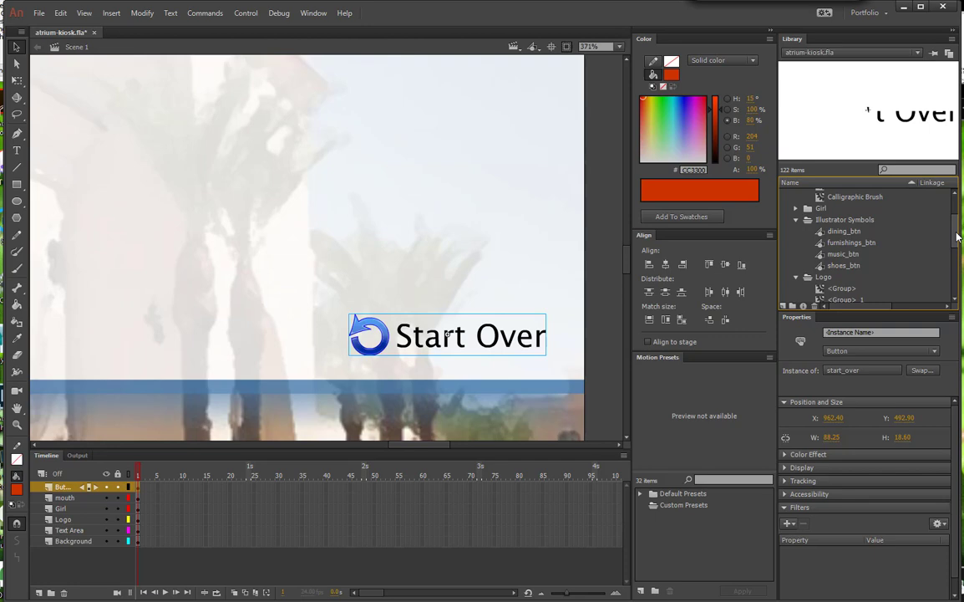
pyautogui.rightClick(834, 265)
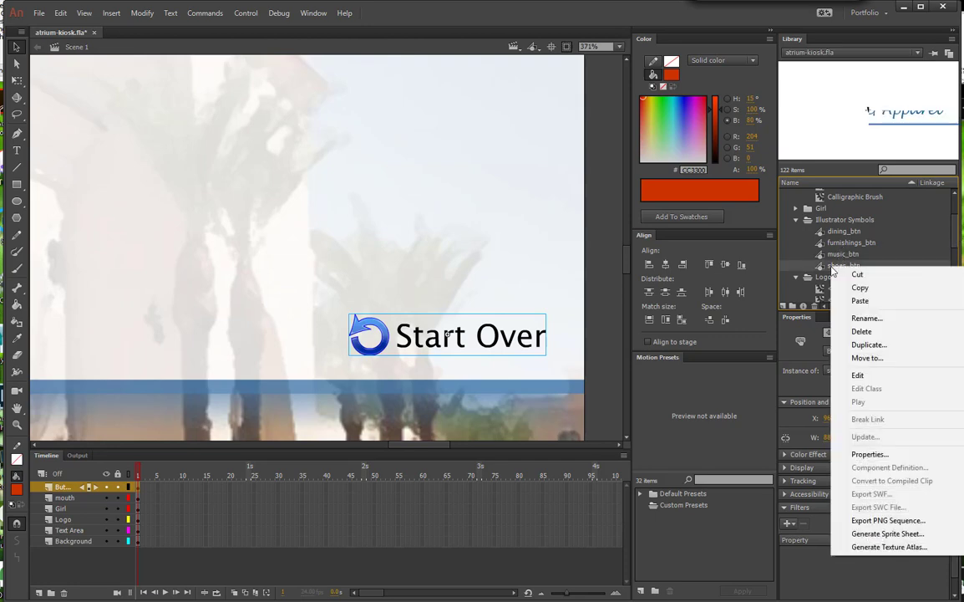
pyautogui.click(869, 455)
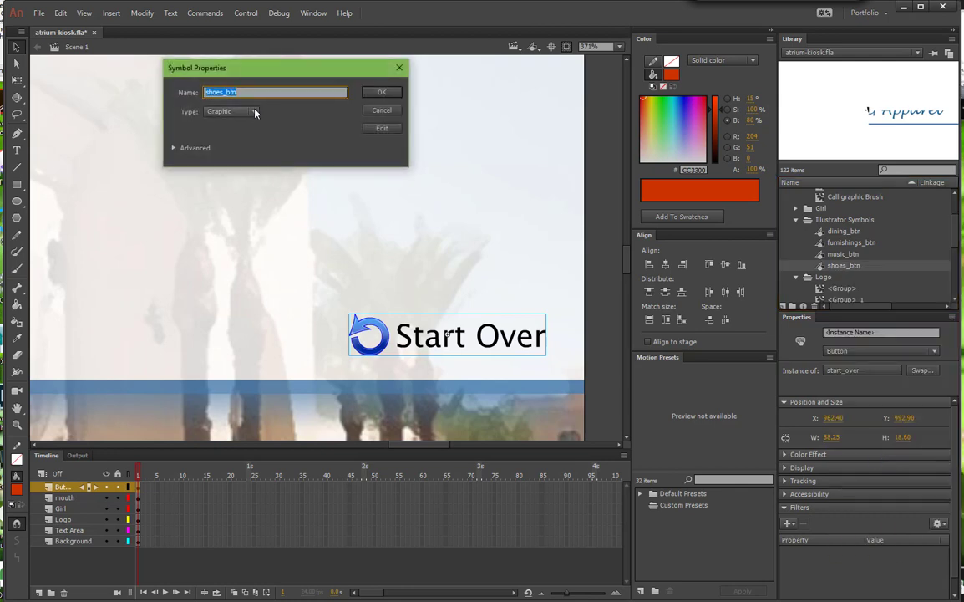
pyautogui.click(255, 112)
pyautogui.click(237, 139)
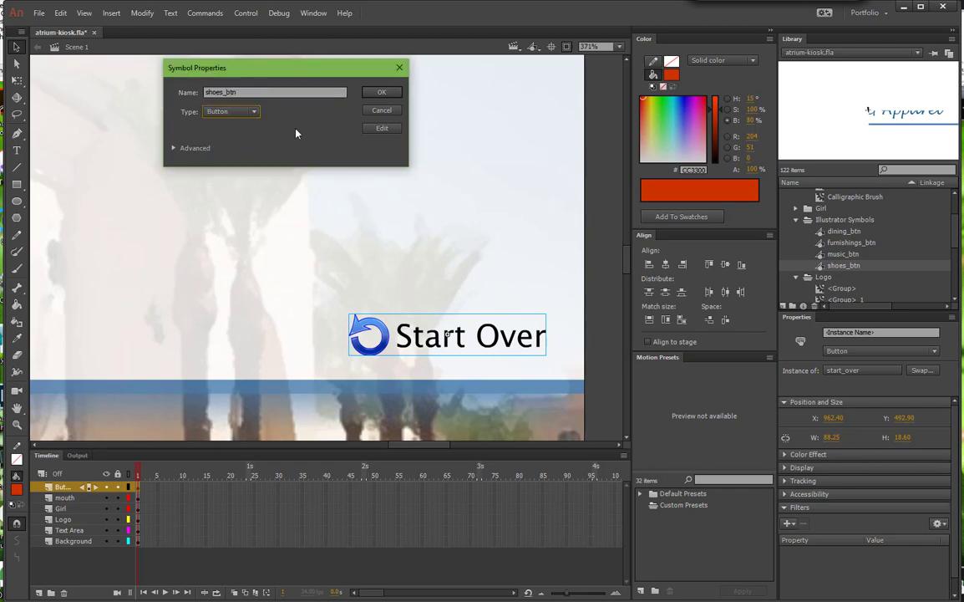
pyautogui.click(376, 92)
# Step: Set the Shoes & Apparel instance on the stage to behave as a Button
pyautogui.moveTo(628, 263); pyautogui.dragTo(629, 285)
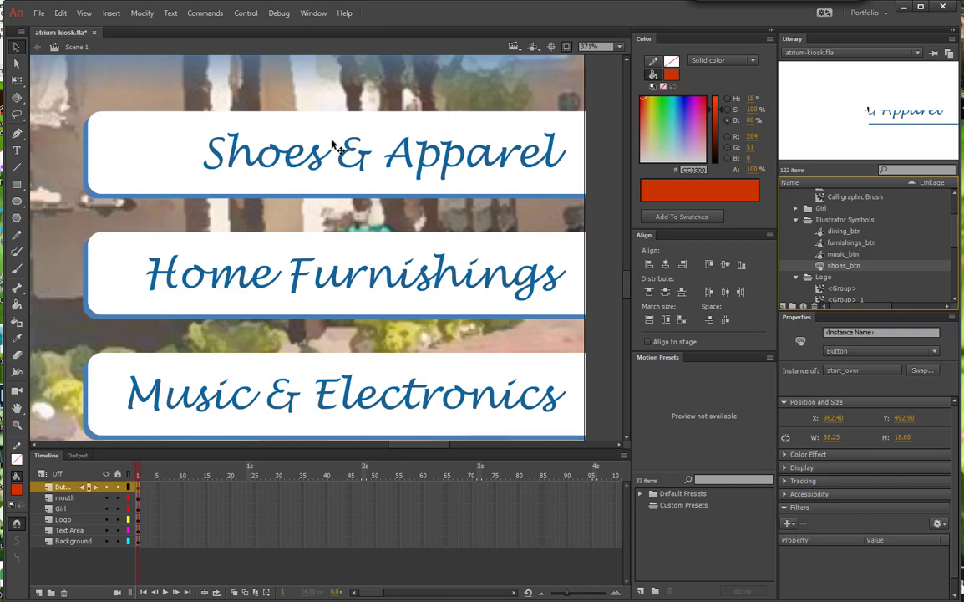
pyautogui.click(439, 183)
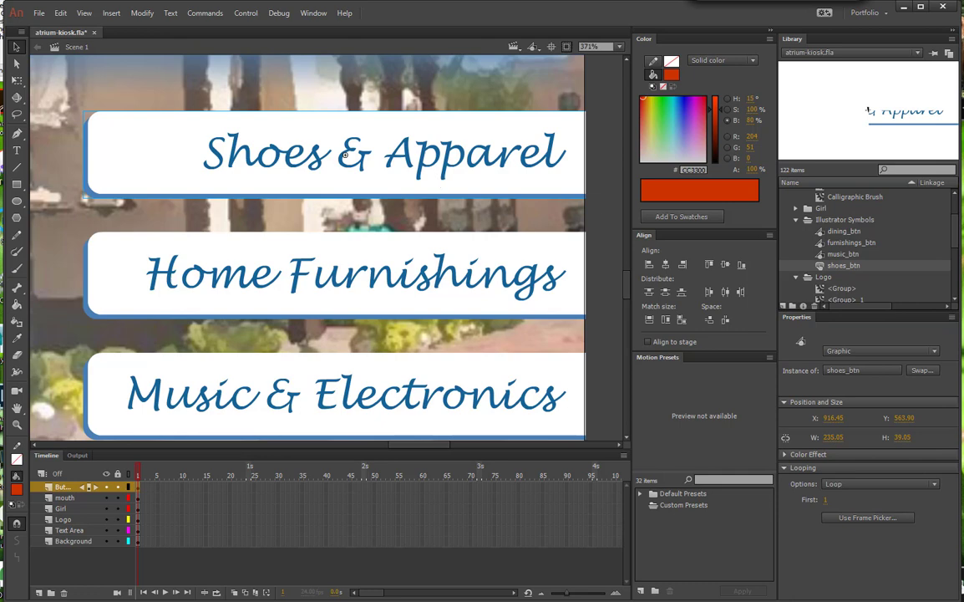
pyautogui.click(931, 351)
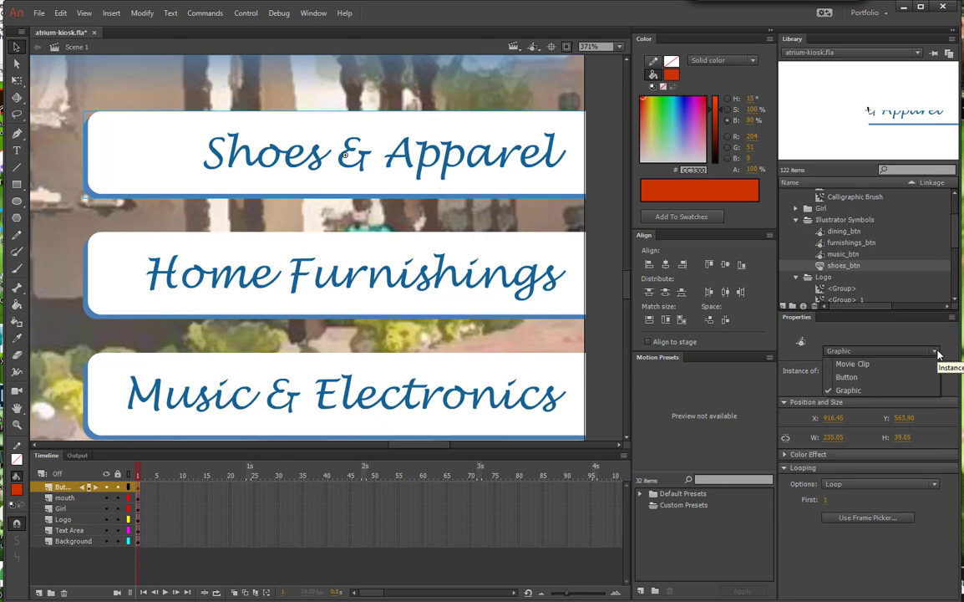
pyautogui.click(873, 377)
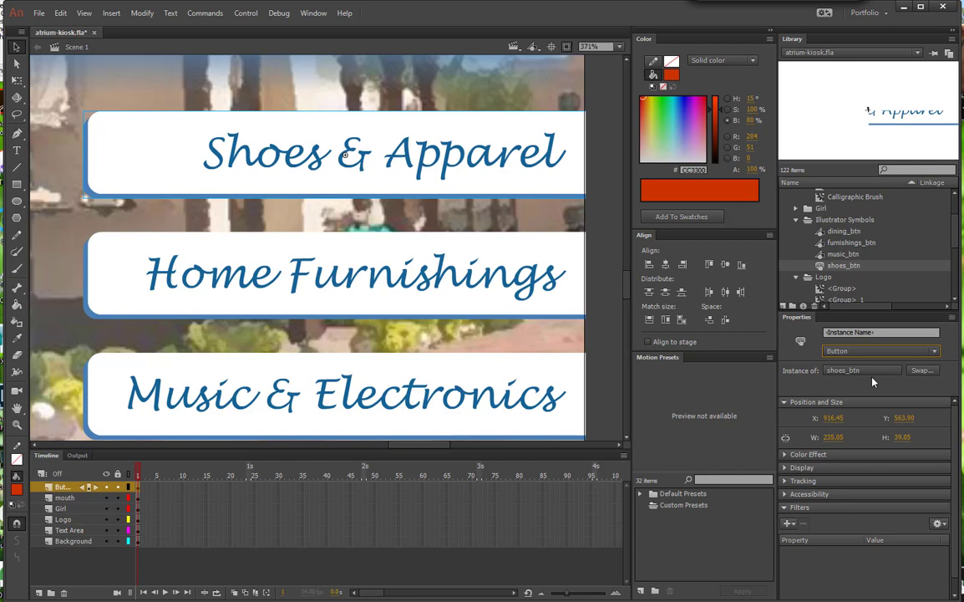
# Step: Change both the music_btn library symbol and its Music & Electronics instance on the stage to Button
pyautogui.click(843, 254)
pyautogui.rightClick(843, 253)
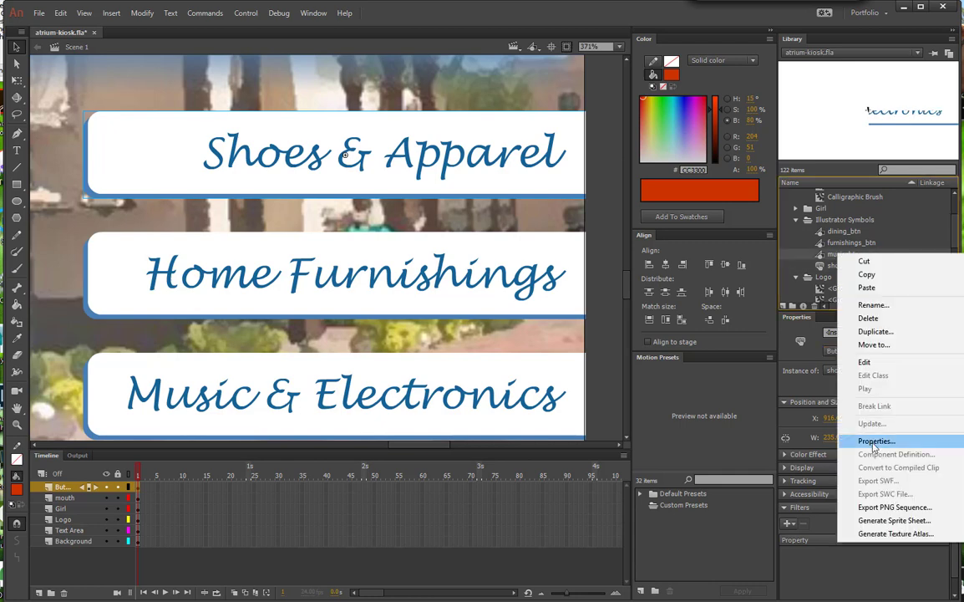
pyautogui.click(803, 436)
pyautogui.click(381, 92)
pyautogui.scroll(-1, 564, 253)
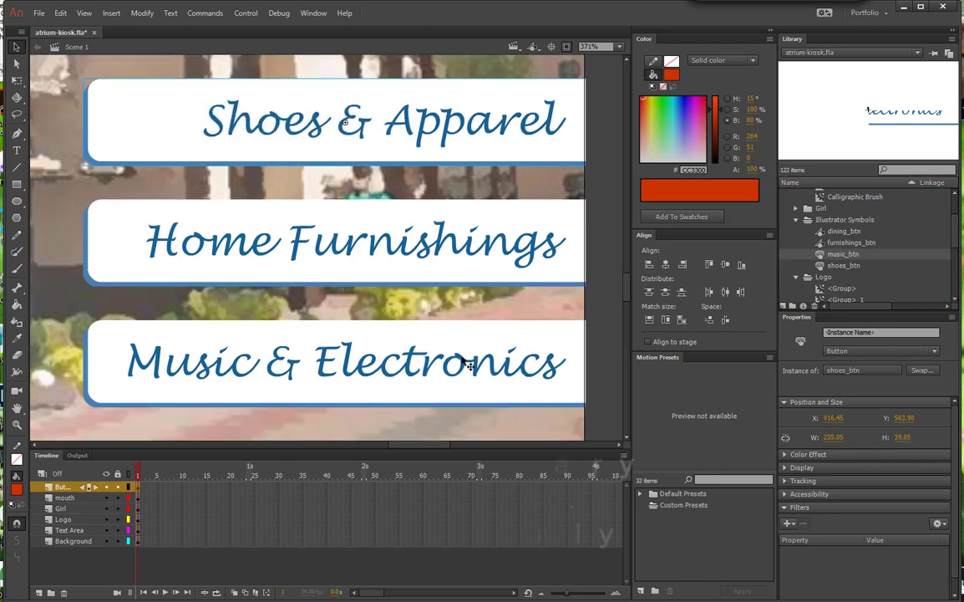
pyautogui.click(577, 380)
pyautogui.click(937, 353)
pyautogui.click(875, 381)
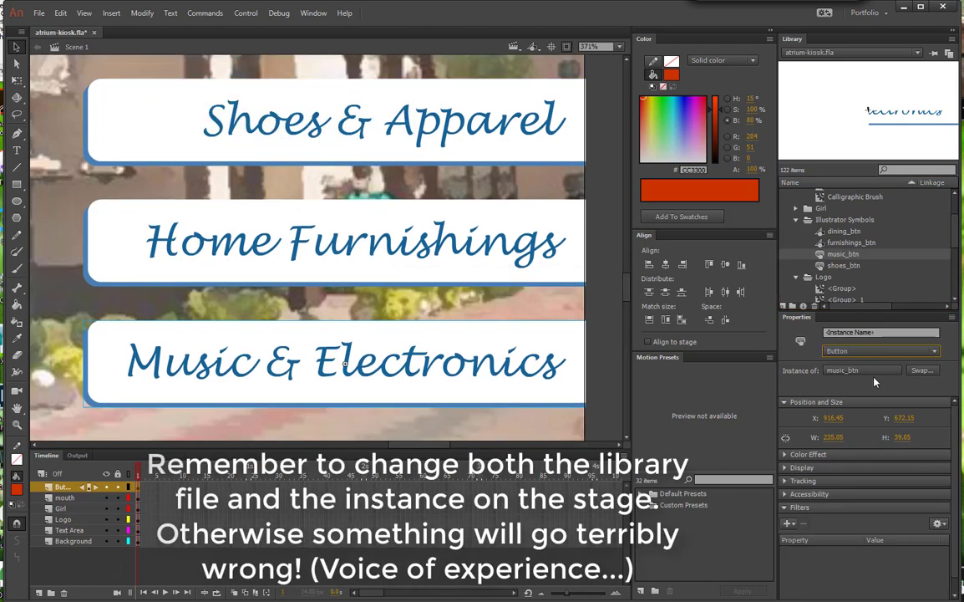
# Step: Change the furnishings_btn library symbol to the Button type, along with its Home Furnishings instance on the stage
pyautogui.click(854, 243)
pyautogui.rightClick(854, 244)
pyautogui.click(802, 428)
pyautogui.click(230, 107)
pyautogui.click(209, 125)
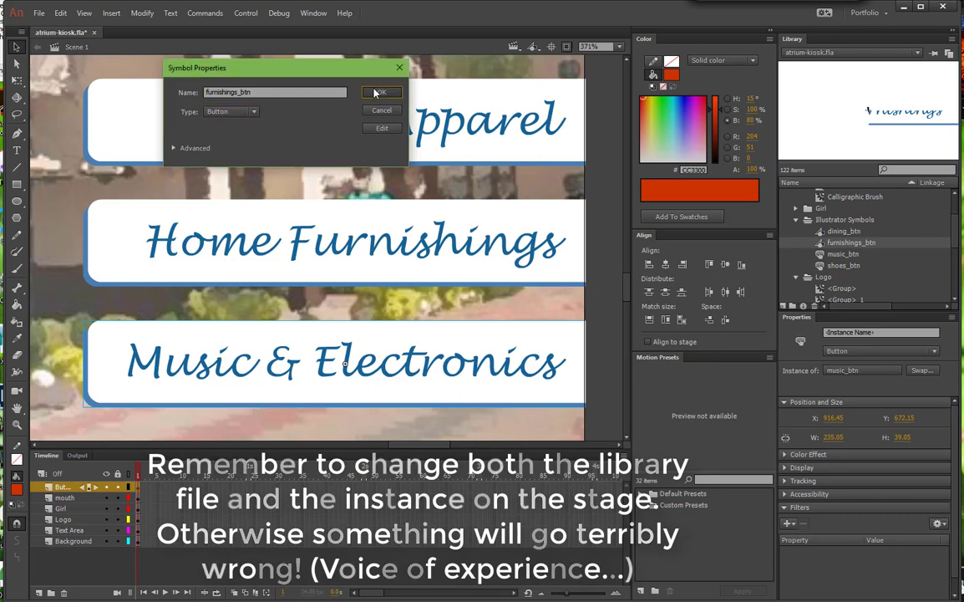
pyautogui.click(381, 92)
pyautogui.click(445, 248)
# Step: Change the dining_btn library symbol and its Casual/Fine Dining instance on the stage to Button
pyautogui.scroll(-2, 560, 273)
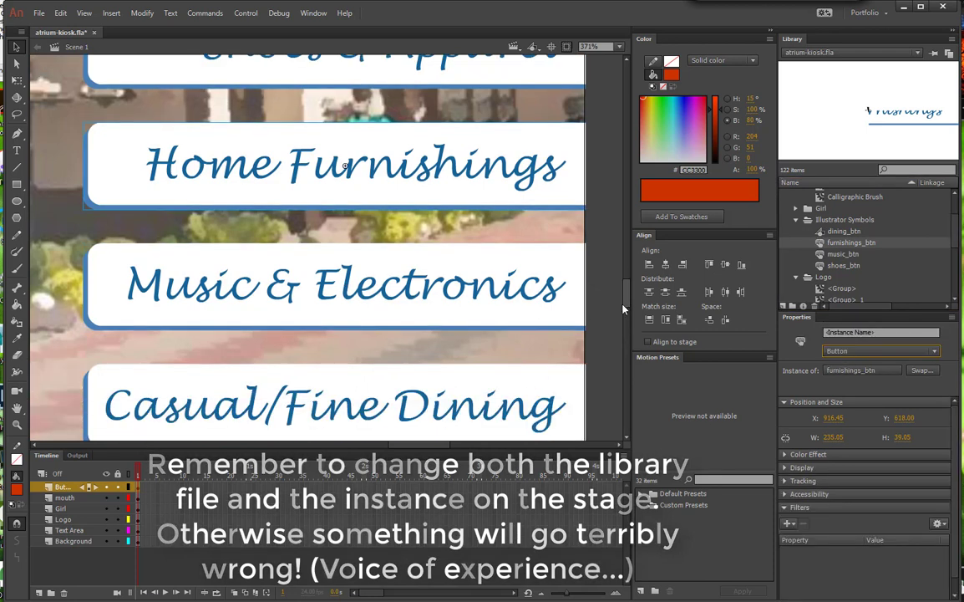
pyautogui.click(844, 231)
pyautogui.rightClick(851, 236)
pyautogui.click(802, 421)
pyautogui.click(230, 107)
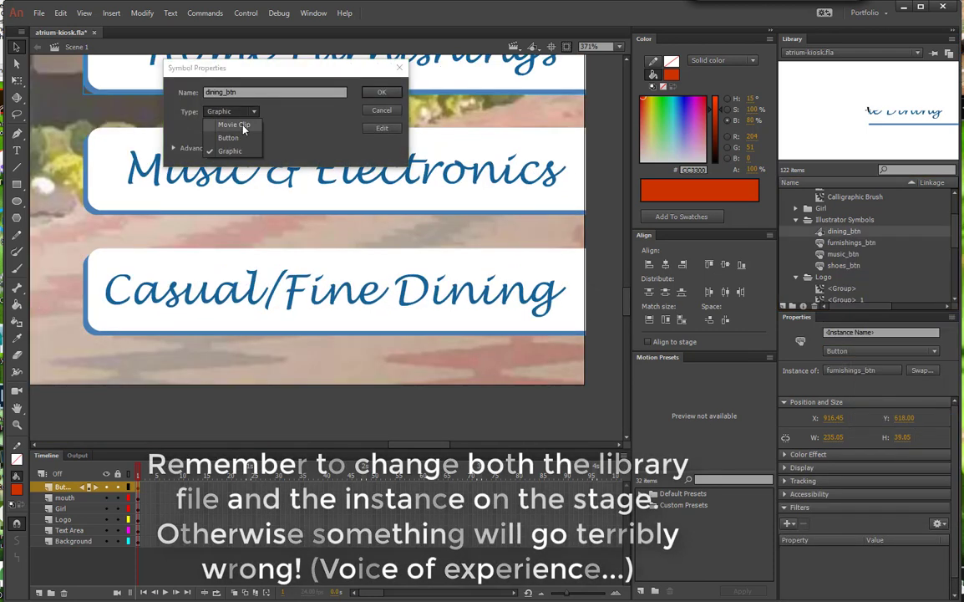
pyautogui.click(209, 126)
pyautogui.click(381, 92)
pyautogui.click(581, 296)
pyautogui.click(879, 351)
pyautogui.click(858, 383)
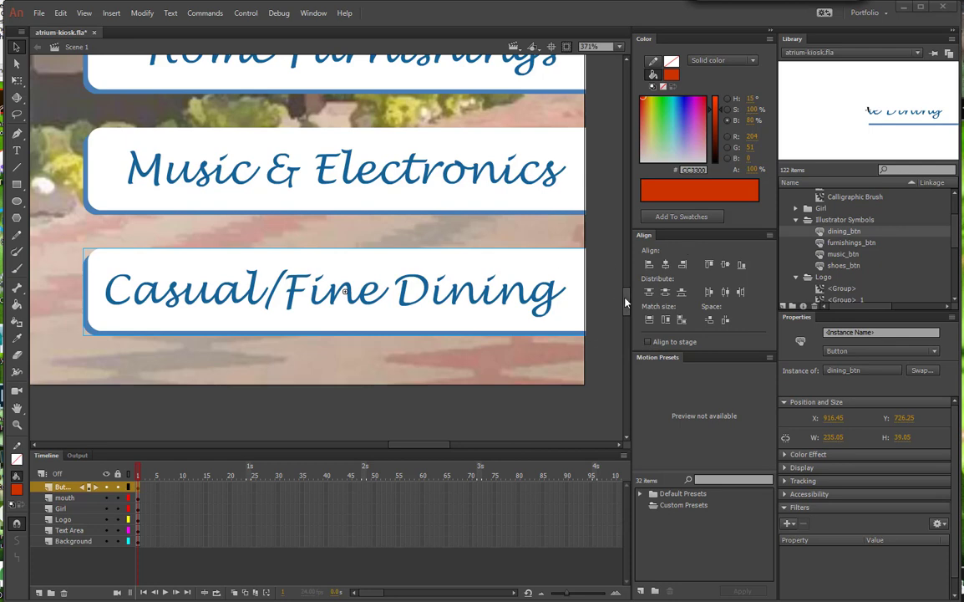
# Step: Turn off Enable Simple Buttons so the buttons are not live on the stage
pyautogui.click(500, 243)
pyautogui.hotkey('ctrl', '-')
pyautogui.press('space')
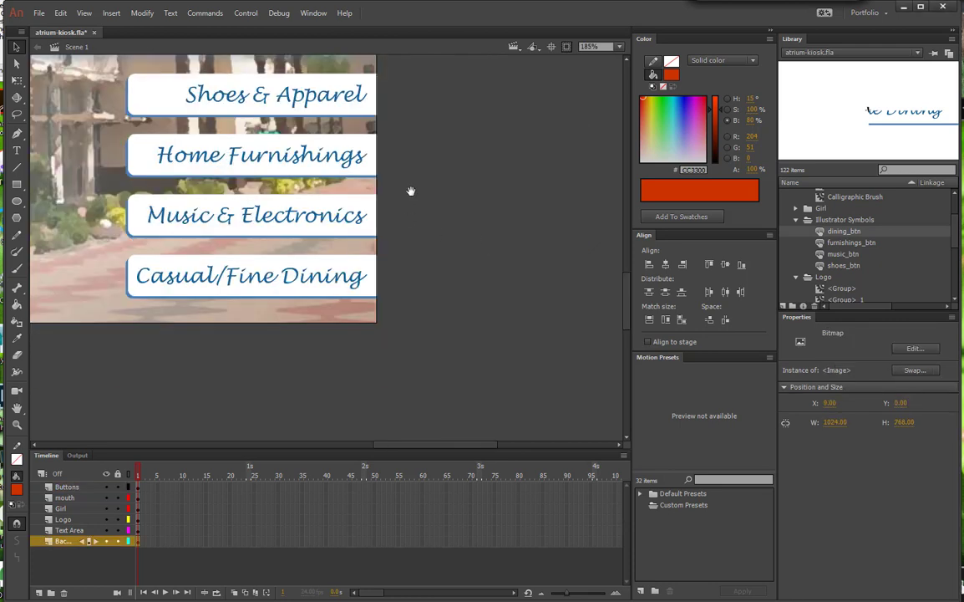
pyautogui.moveTo(416, 197); pyautogui.dragTo(558, 267)
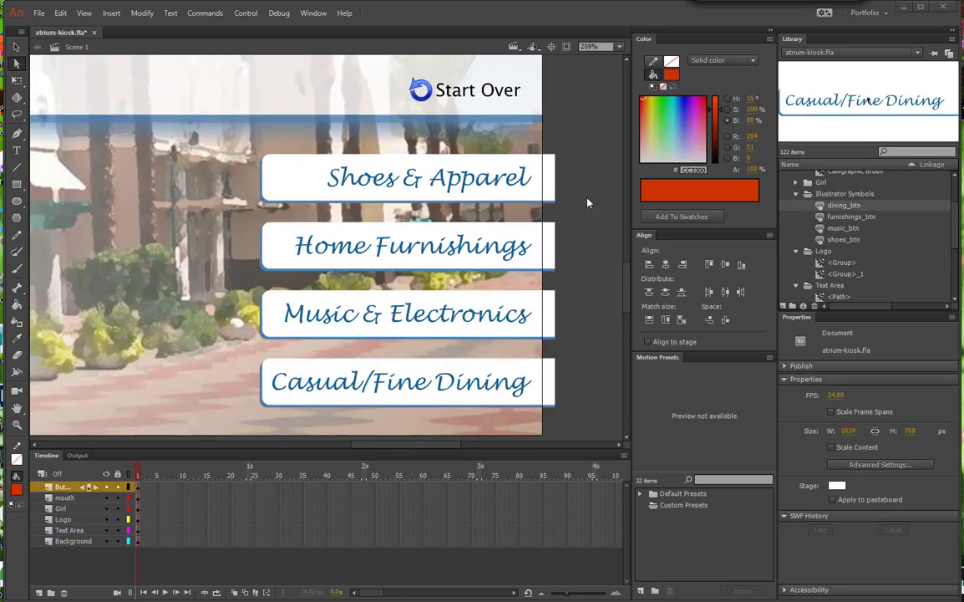
pyautogui.click(246, 13)
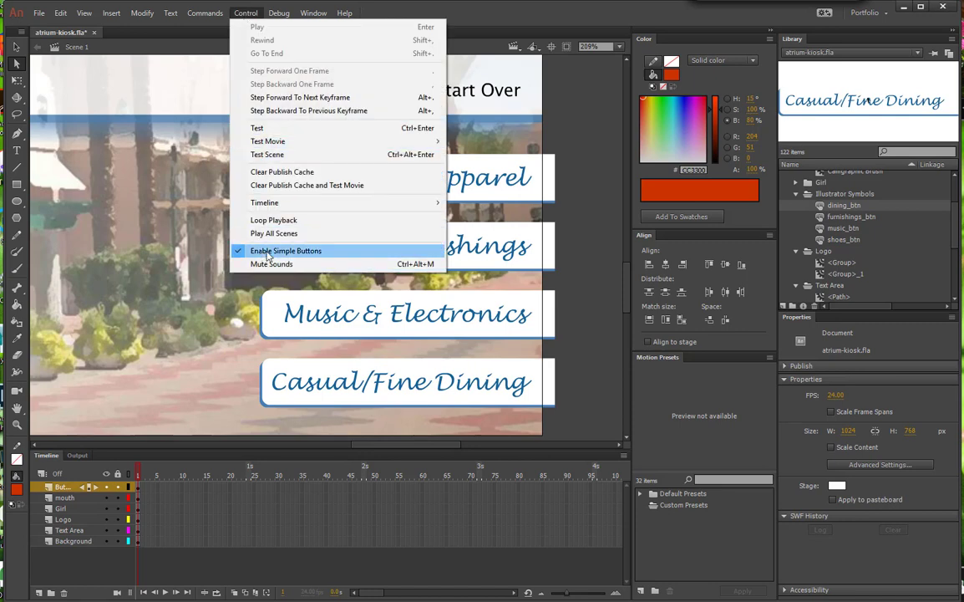
pyautogui.click(268, 251)
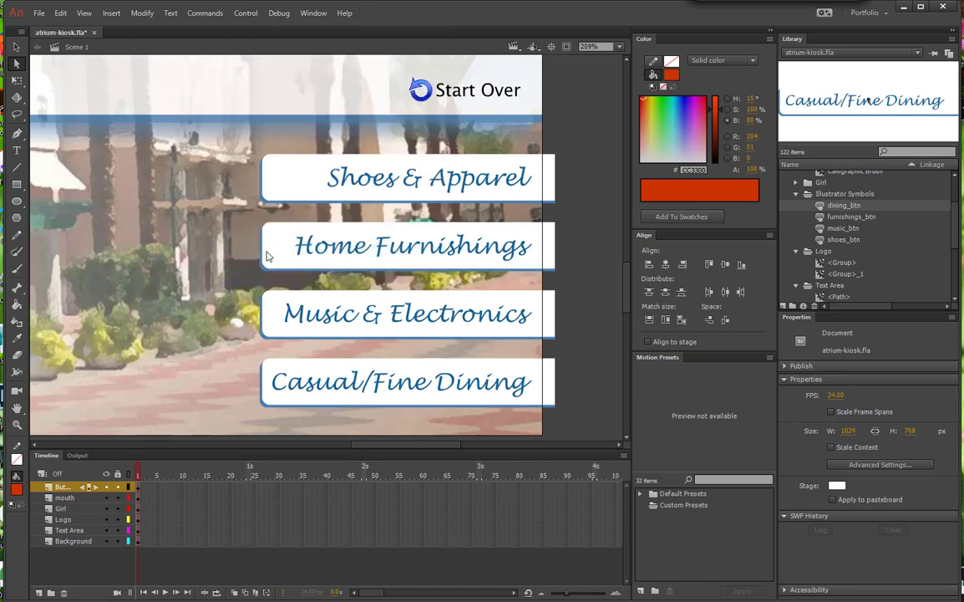
# Step: Right-align the artwork group inside the Shoes & Apparel button symbol to its registration point, and return to Scene 1
pyautogui.press('v')
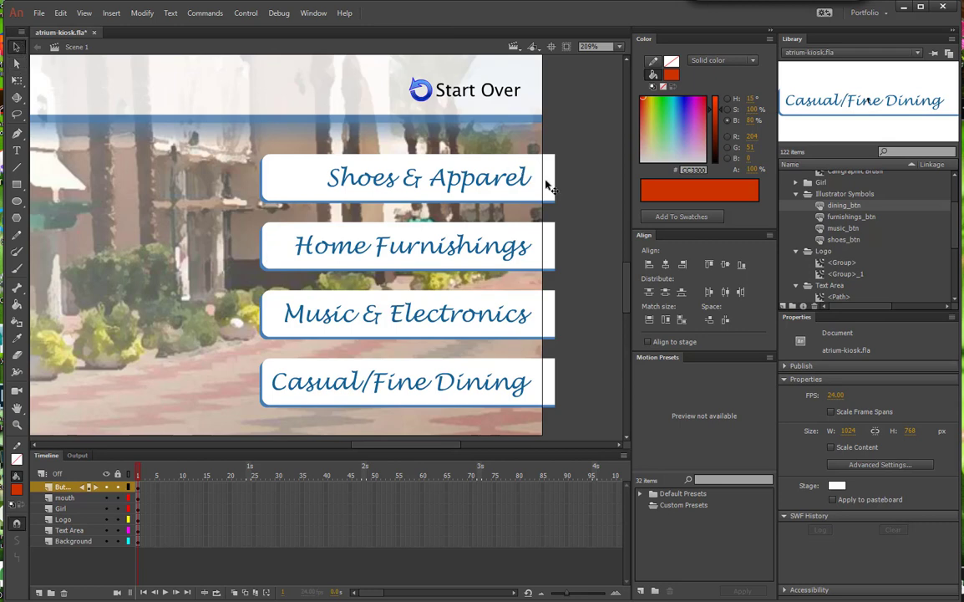
pyautogui.doubleClick(508, 175)
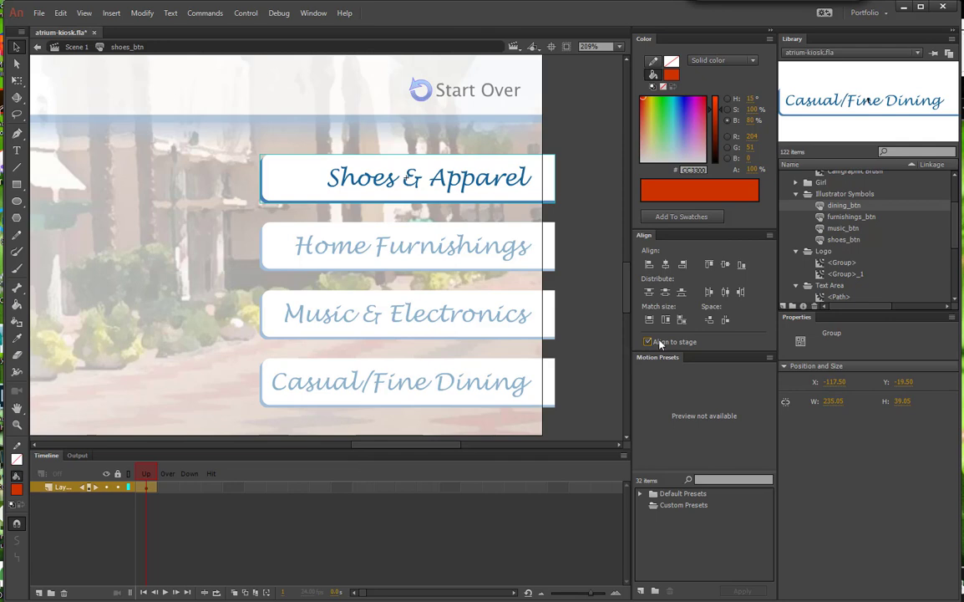
pyautogui.click(682, 265)
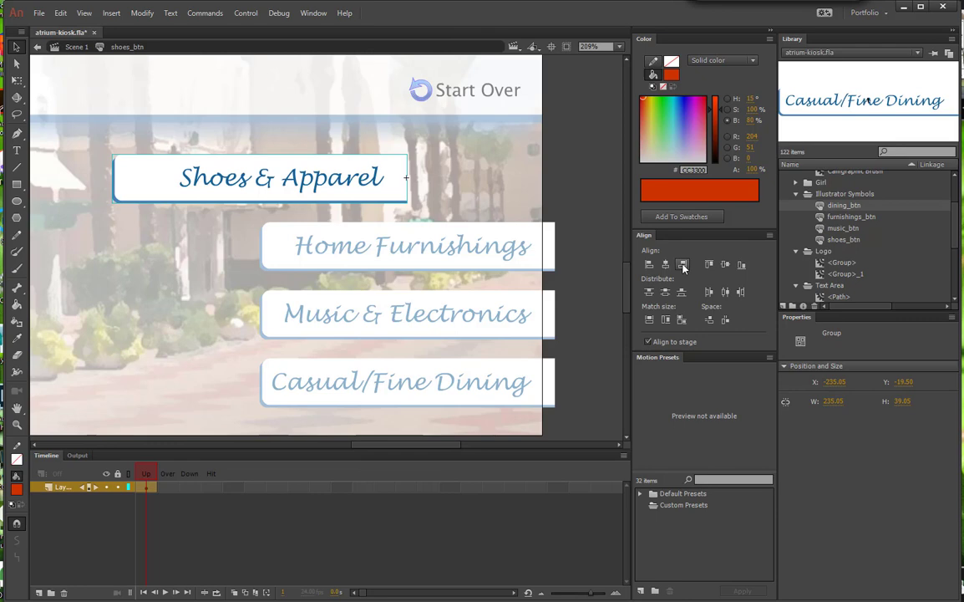
pyautogui.click(75, 47)
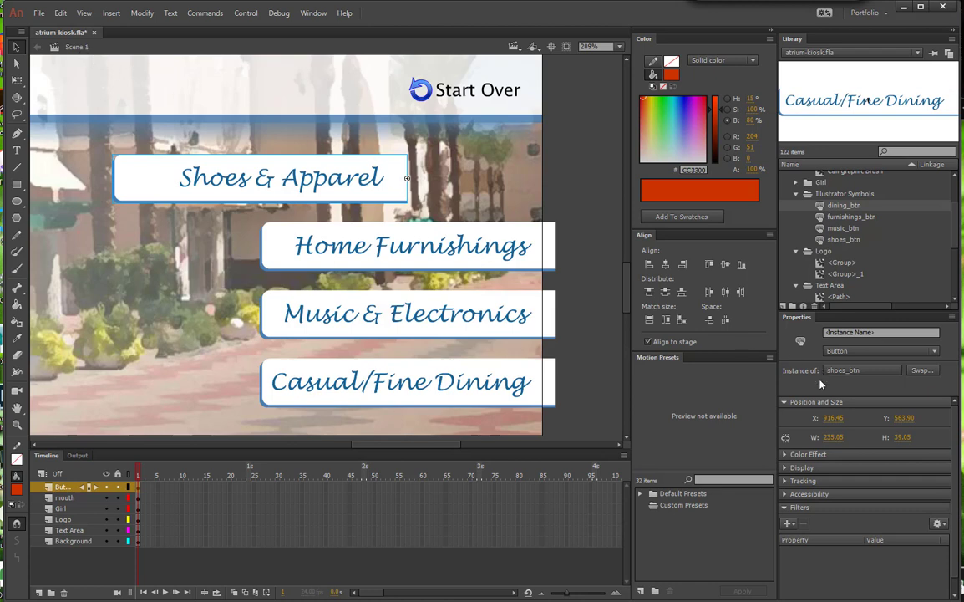
# Step: Set the X position of the Shoes & Apparel button instance to 1034
pyautogui.click(831, 419)
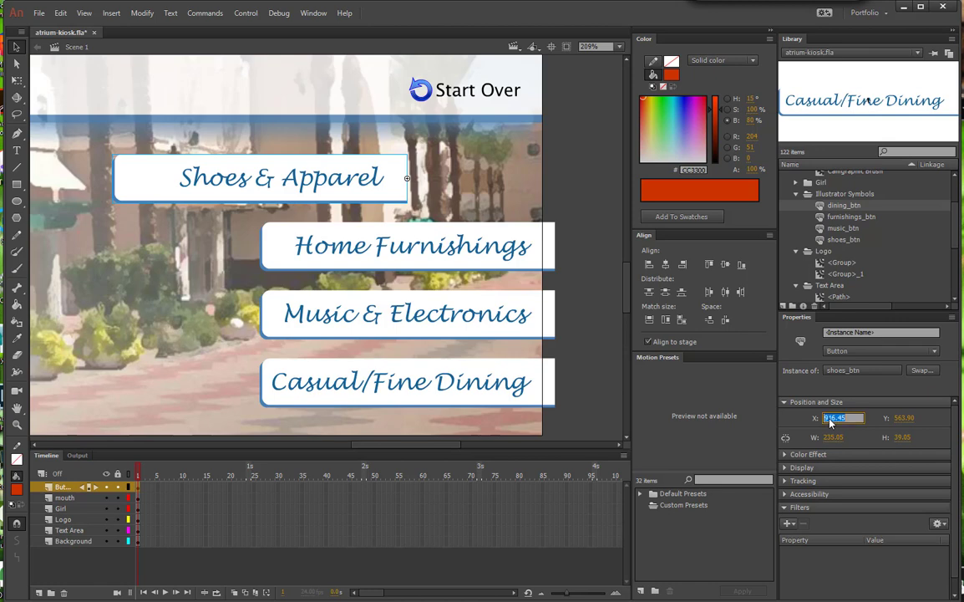
pyautogui.write('1034')
pyautogui.press('Return')
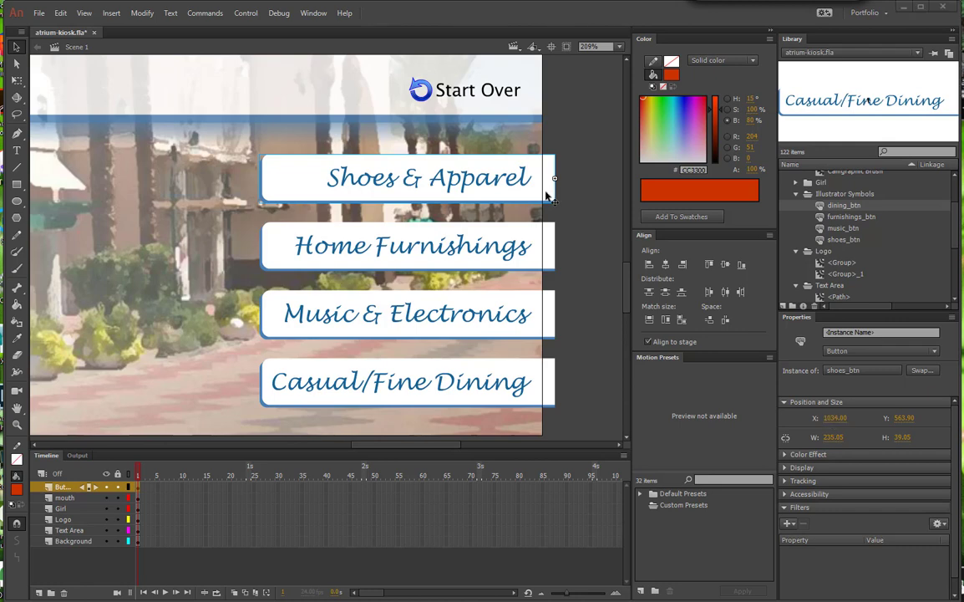
# Step: Open the Shoes & Apparel button symbol for editing and insert a keyframe in its Over state
pyautogui.doubleClick(548, 196)
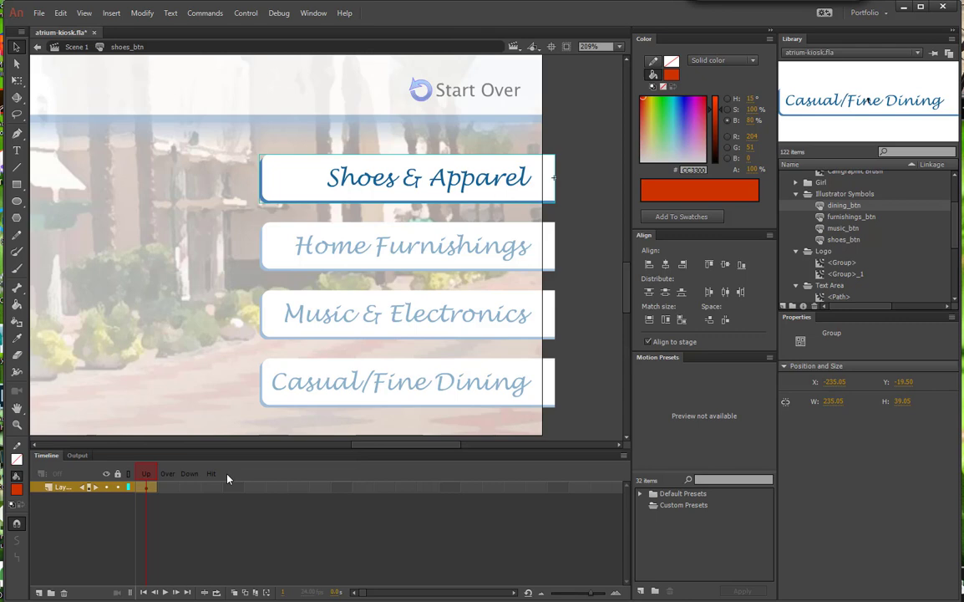
pyautogui.click(167, 490)
pyautogui.rightClick(167, 490)
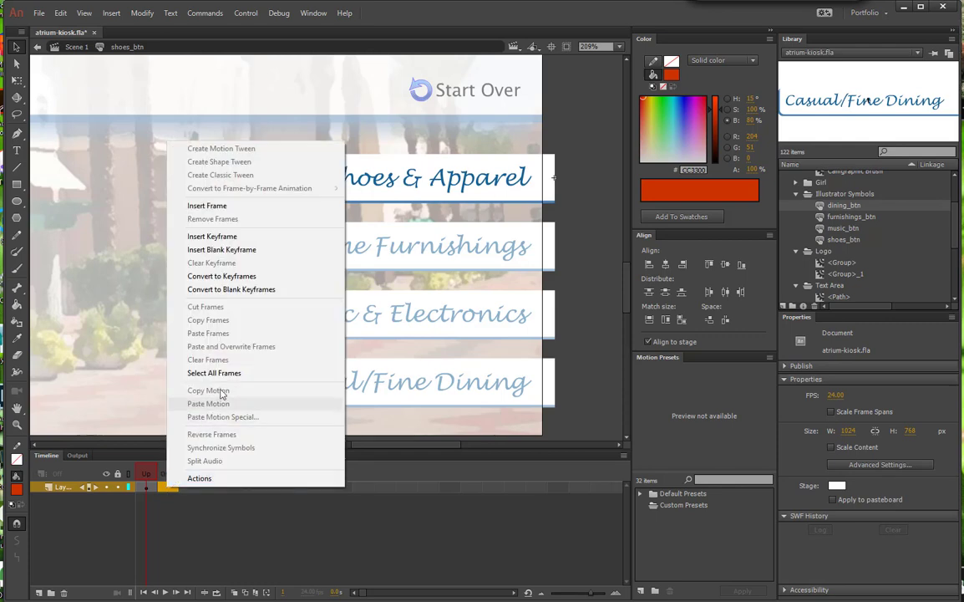
pyautogui.click(212, 236)
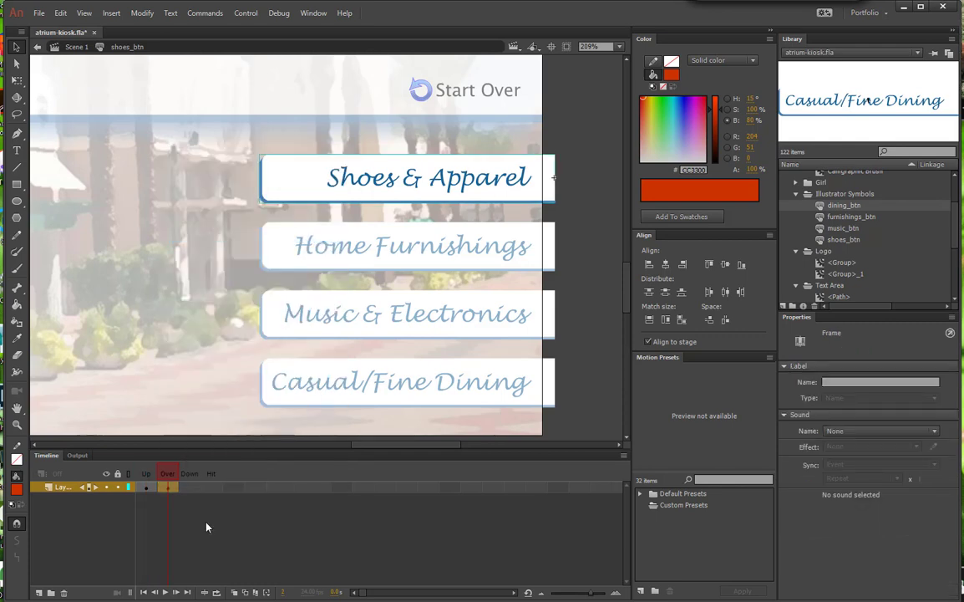
# Step: Set the artwork group's X position to -245.05 in the Over state of shoes_btn, and return to Scene 1
pyautogui.click(464, 192)
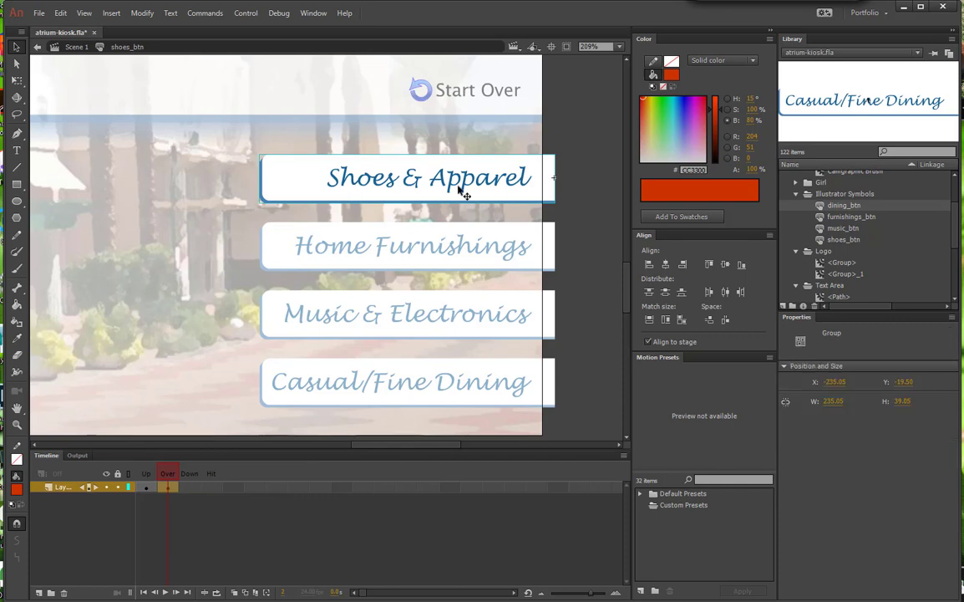
pyautogui.click(839, 382)
pyautogui.click(852, 382)
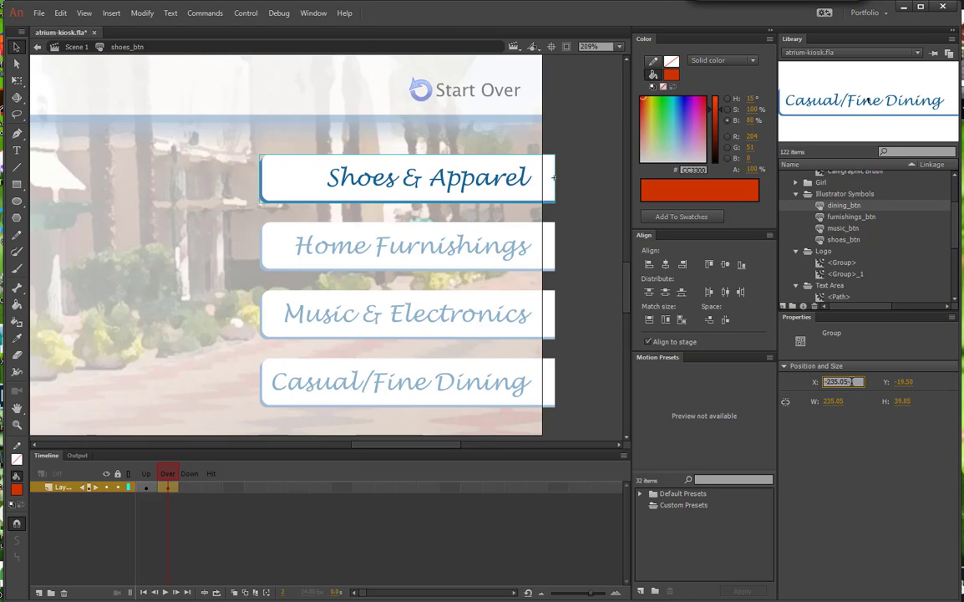
pyautogui.write('0')
pyautogui.press('Return')
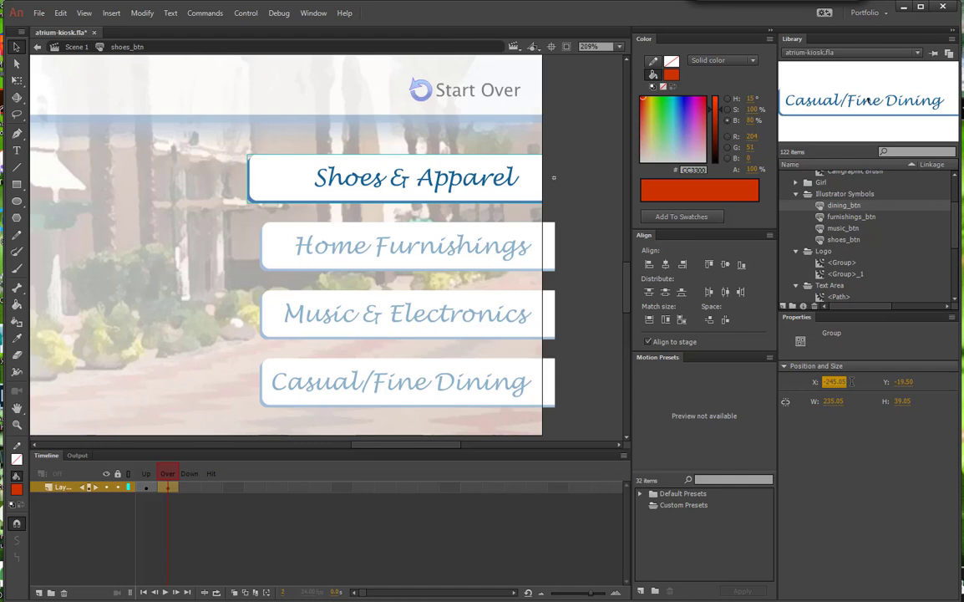
pyautogui.click(76, 47)
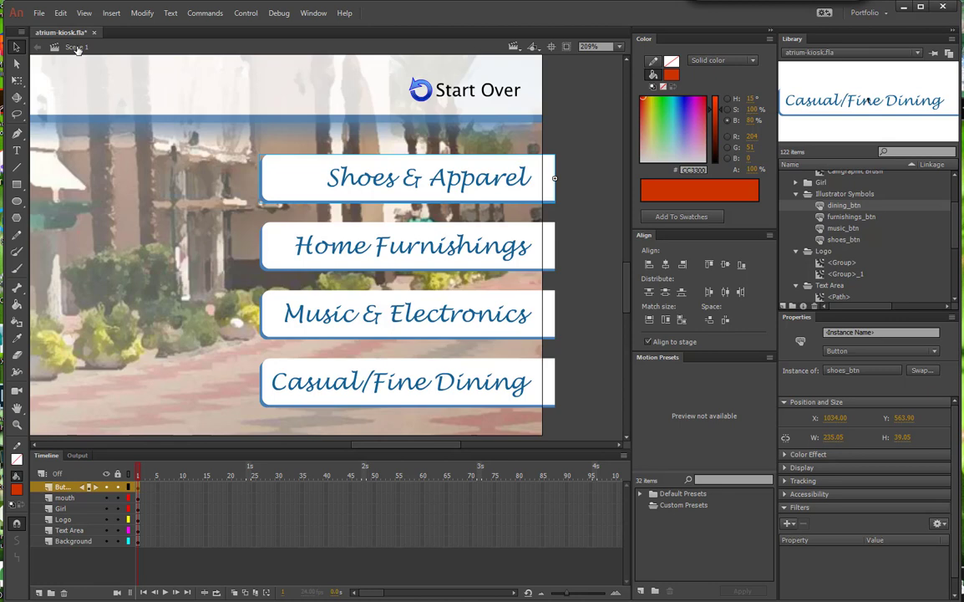
# Step: Preview the Shoes & Apparel button's Over state on the stage with Enable Simple Buttons, and turn the preview off
pyautogui.click(245, 13)
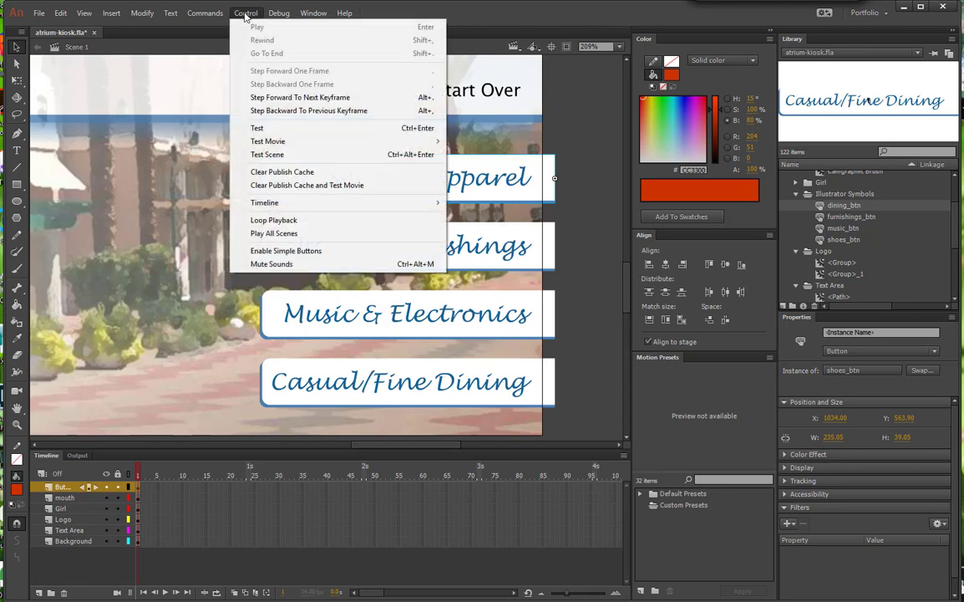
pyautogui.click(297, 251)
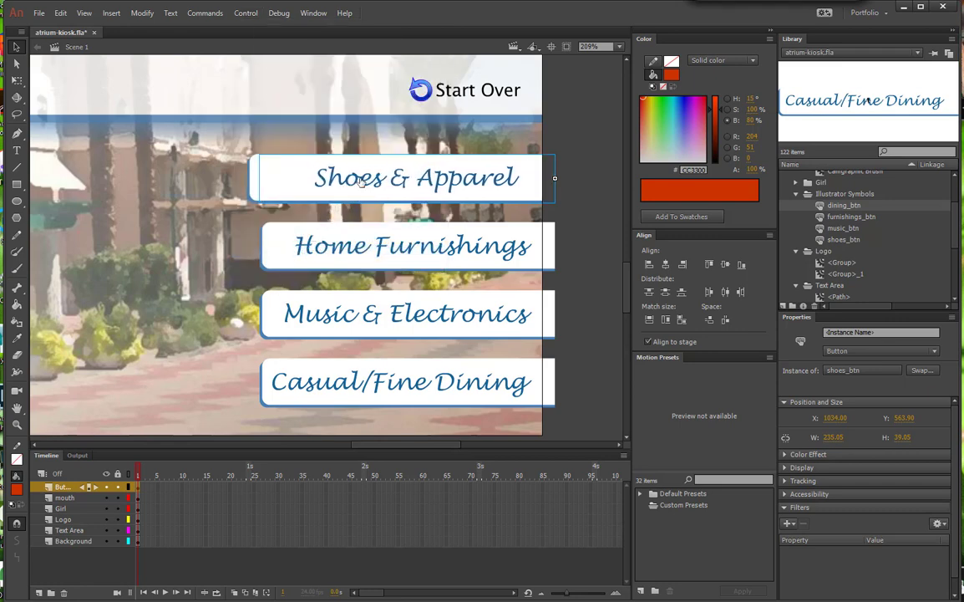
pyautogui.click(246, 12)
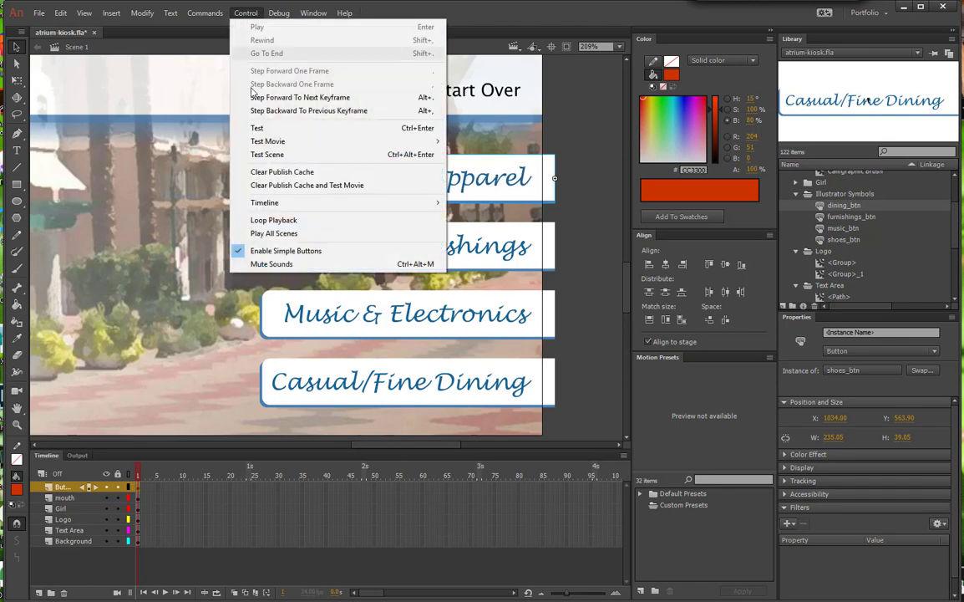
pyautogui.click(251, 251)
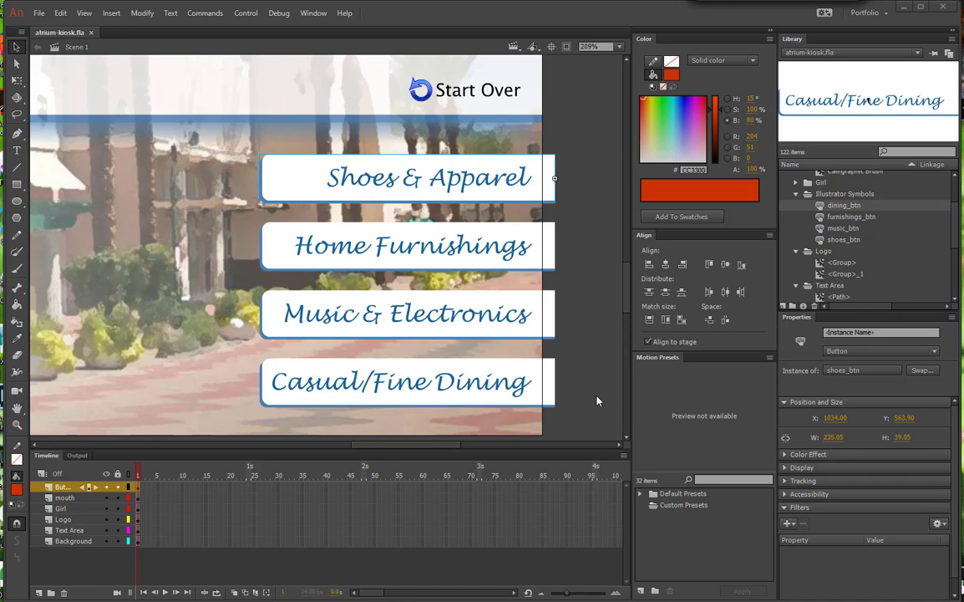
# Step: Right-align the artwork group inside furnishings_btn to its registration point, and reposition its Scene 1 instance in X to match the Shoes & Apparel button
pyautogui.click(548, 254)
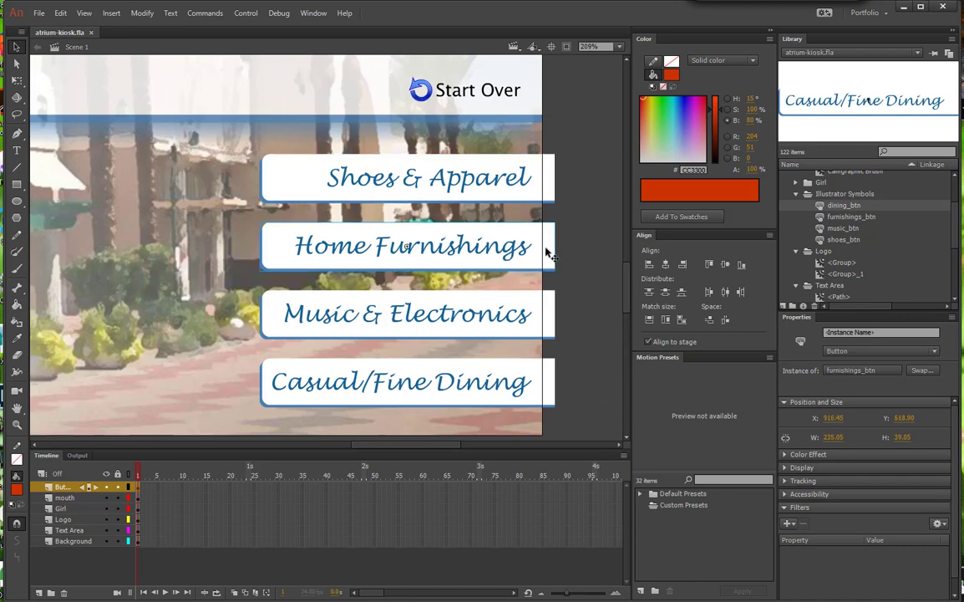
pyautogui.doubleClick(548, 254)
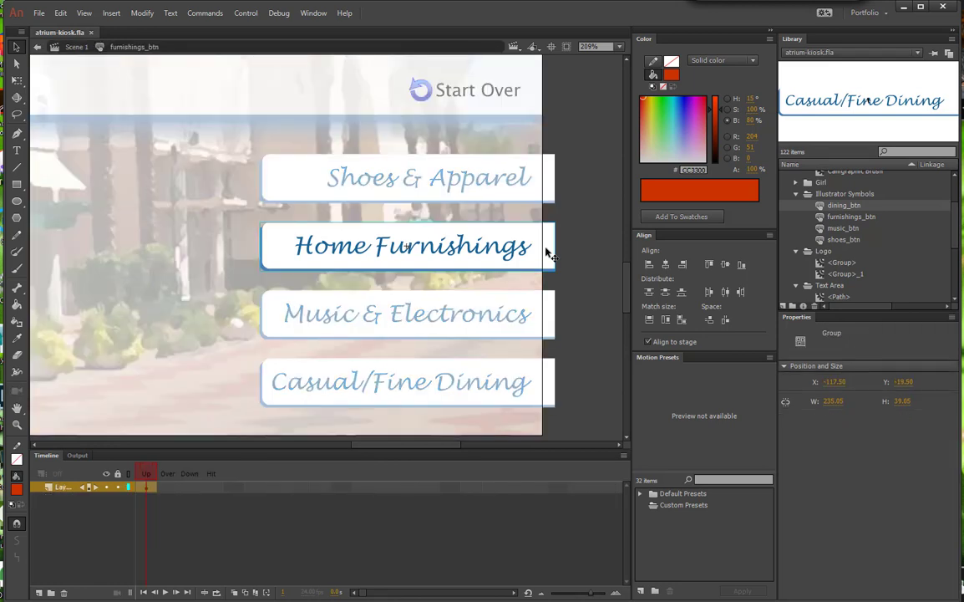
pyautogui.click(683, 264)
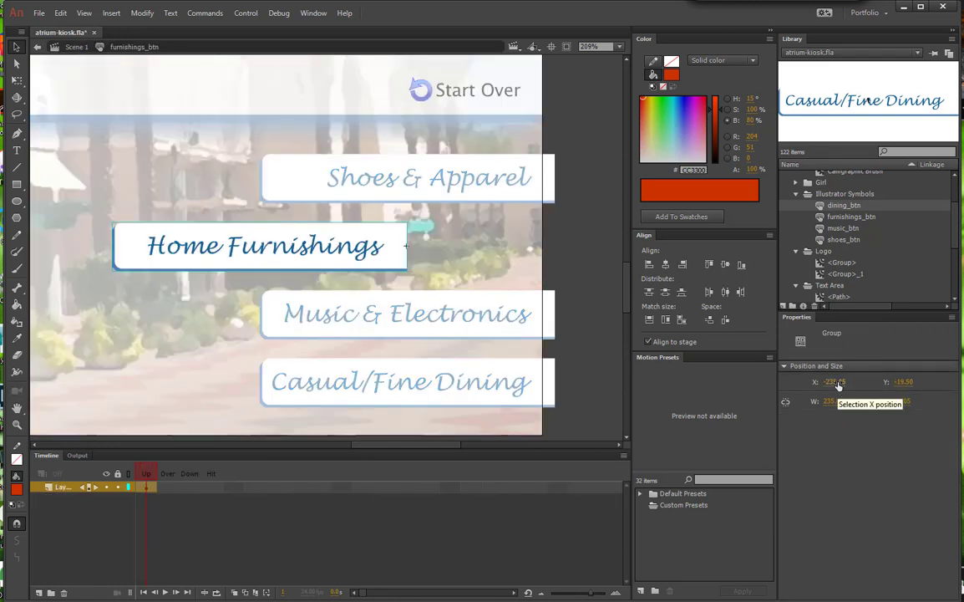
pyautogui.doubleClick(159, 123)
pyautogui.click(840, 417)
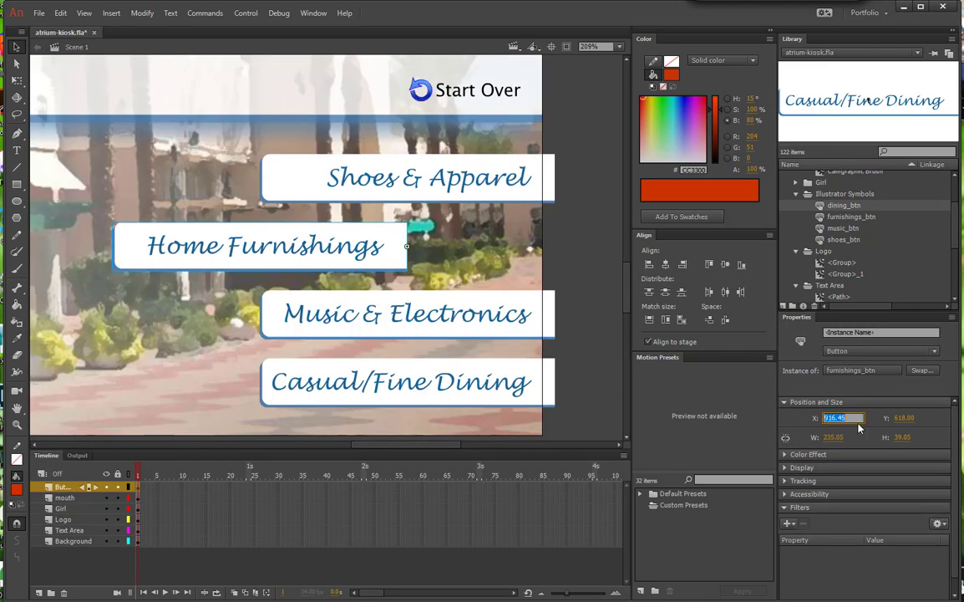
pyautogui.hotkey('ctrl', 'z')
# Step: Insert a keyframe in the Over state of furnishings_btn, shift its artwork group's X position as in shoes_btn, and return to Scene 1
pyautogui.doubleClick(482, 243)
pyautogui.rightClick(167, 491)
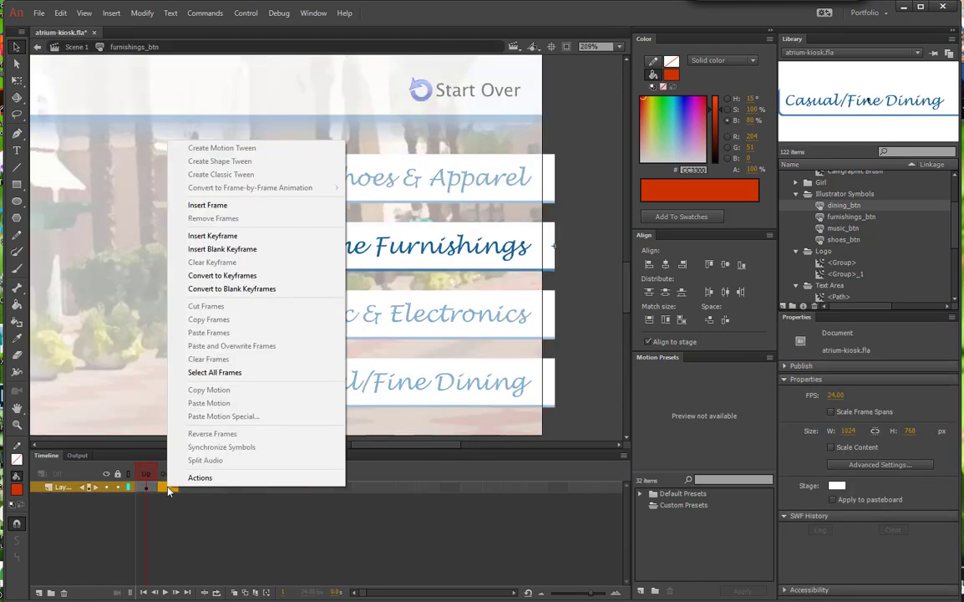
pyautogui.click(212, 236)
pyautogui.click(835, 382)
pyautogui.write('-')
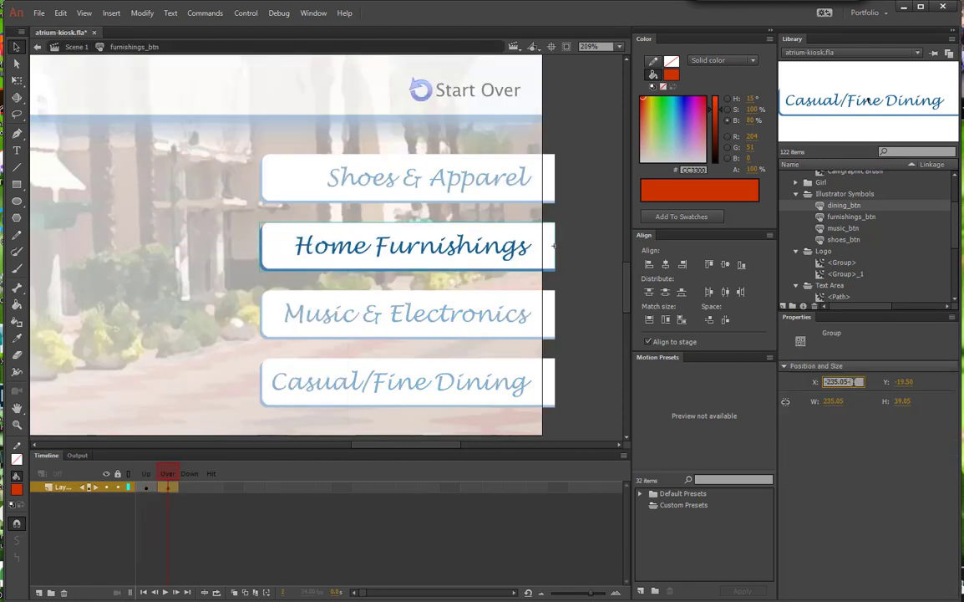
pyautogui.write('19.50')
pyautogui.press('Return')
pyautogui.click(76, 47)
# Step: Right-align the artwork group inside music_btn to its registration point, and set the Music & Electronics instance's X position to 1034 in Scene 1
pyautogui.doubleClick(401, 320)
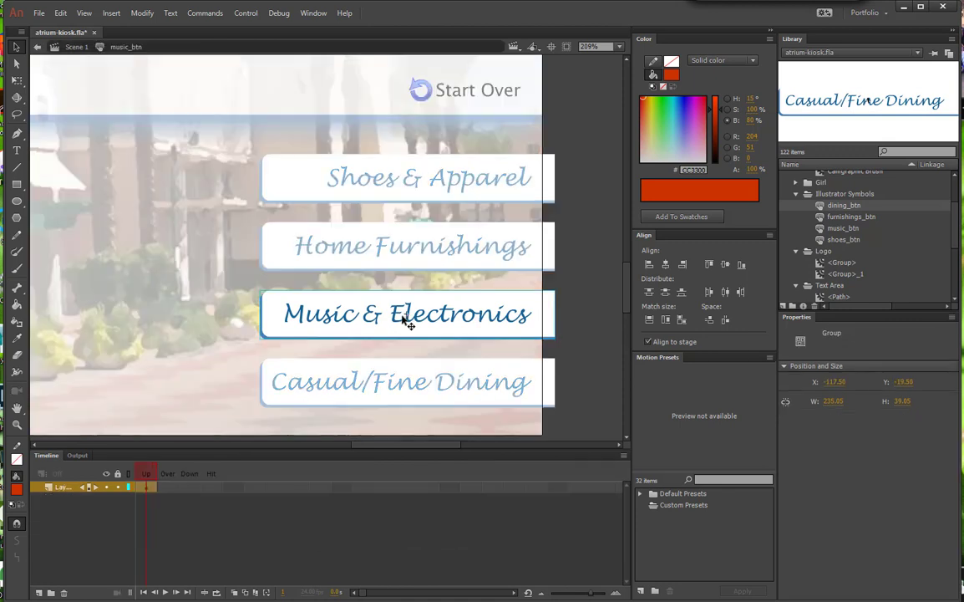
pyautogui.click(683, 264)
pyautogui.click(76, 46)
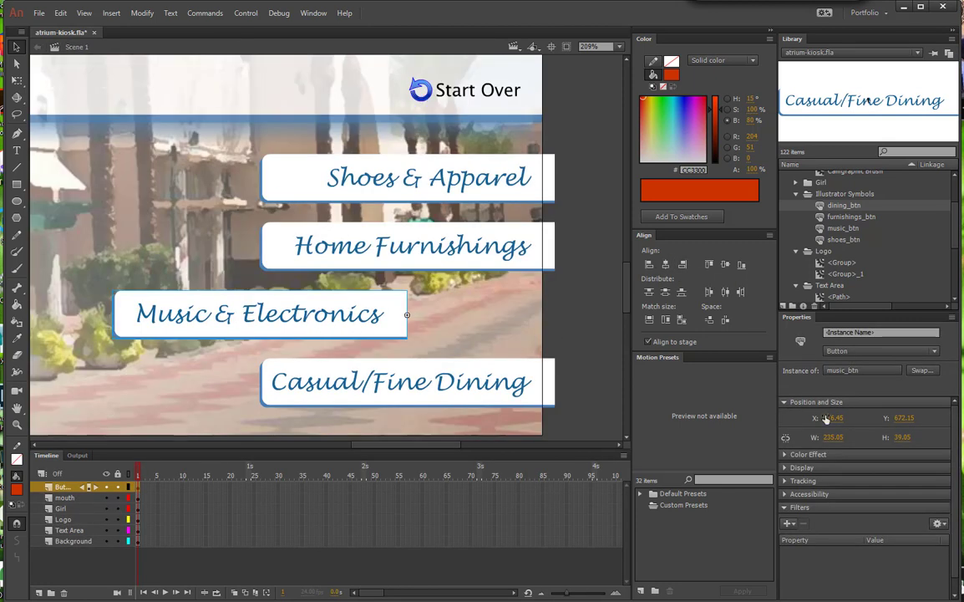
pyautogui.click(826, 419)
pyautogui.write('1034')
pyautogui.press('Return')
# Step: Insert a keyframe in the Over state of music_btn, set its artwork group's X position to -245, and return to Scene 1
pyautogui.doubleClick(494, 313)
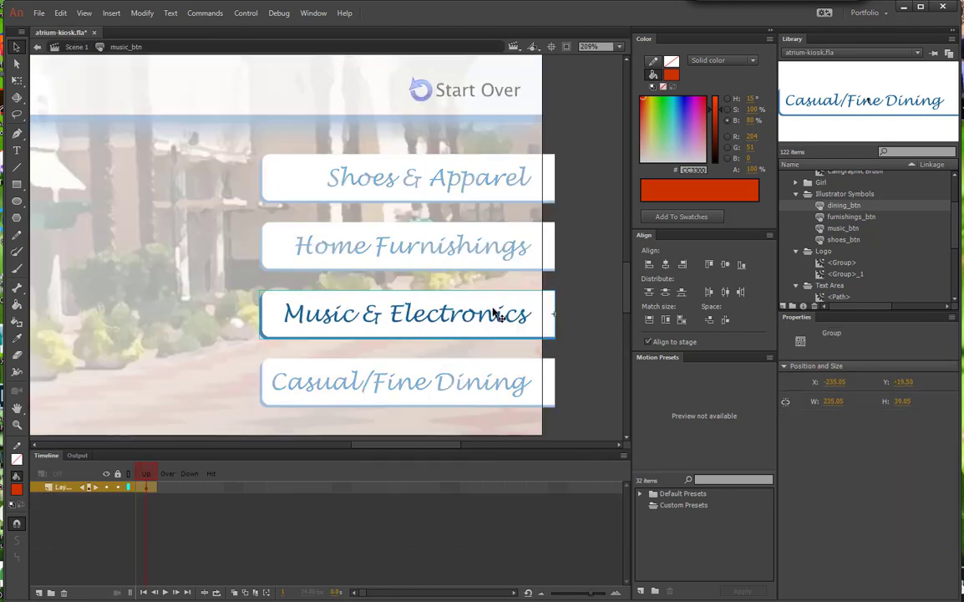
pyautogui.rightClick(167, 488)
pyautogui.click(230, 244)
pyautogui.click(835, 381)
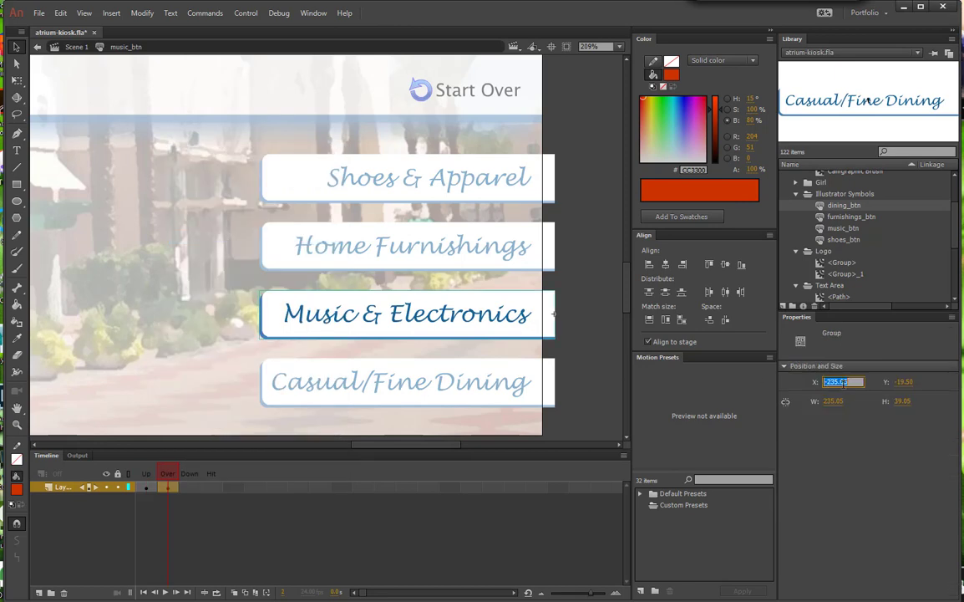
pyautogui.write('-245')
pyautogui.press('Return')
pyautogui.click(76, 47)
# Step: Right-align the artwork group inside dining_btn to its registration point, and set the Casual/Fine Dining instance's X position to 1034 in Scene 1
pyautogui.doubleClick(383, 372)
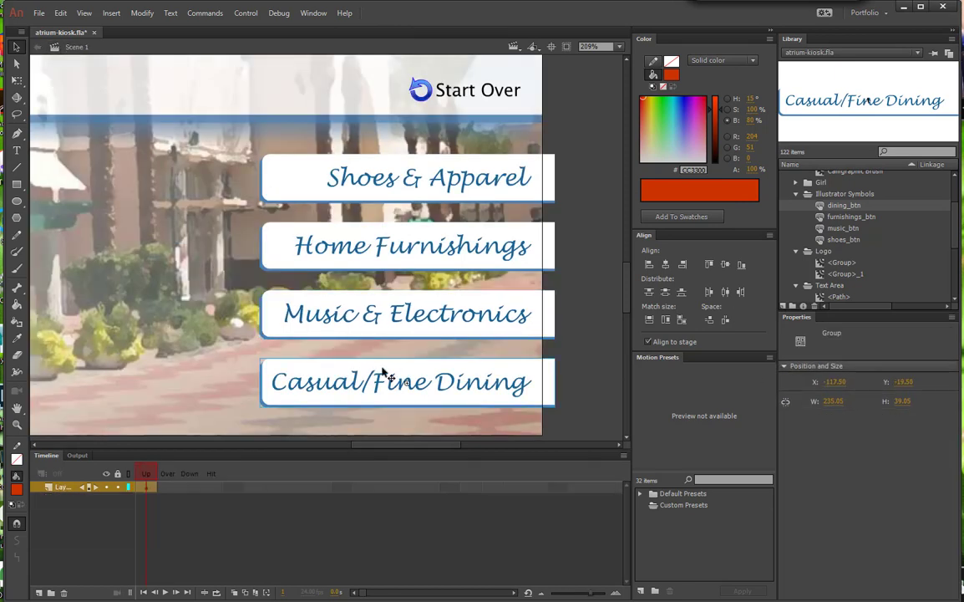
pyautogui.click(683, 265)
pyautogui.click(74, 47)
pyautogui.click(844, 417)
pyautogui.write('10')
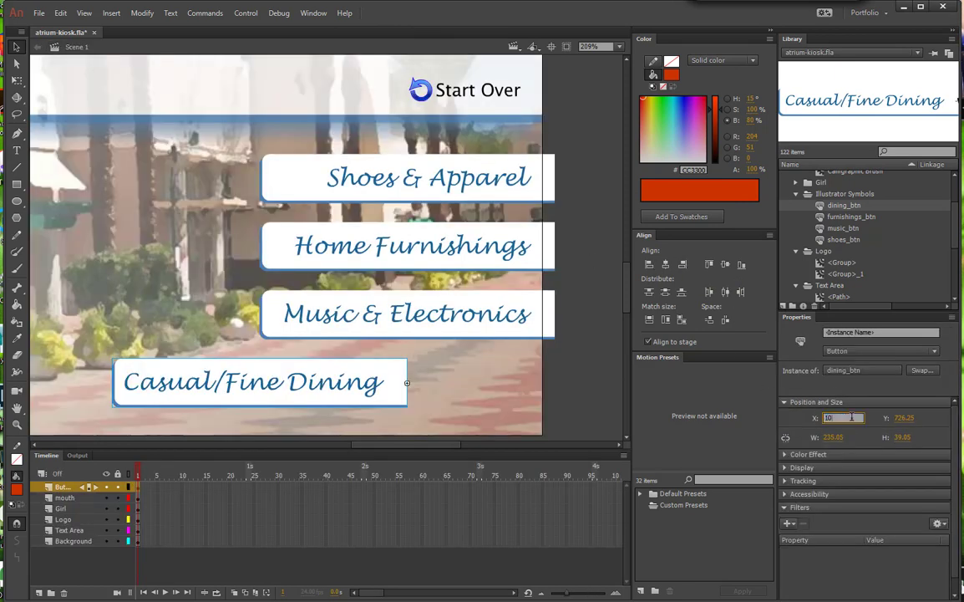
pyautogui.write('34')
pyautogui.press('Return')
# Step: Insert a keyframe in the Over state of dining_btn, set its artwork group's X position to -245.05, and return to Scene 1
pyautogui.doubleClick(480, 366)
pyautogui.rightClick(165, 487)
pyautogui.click(212, 237)
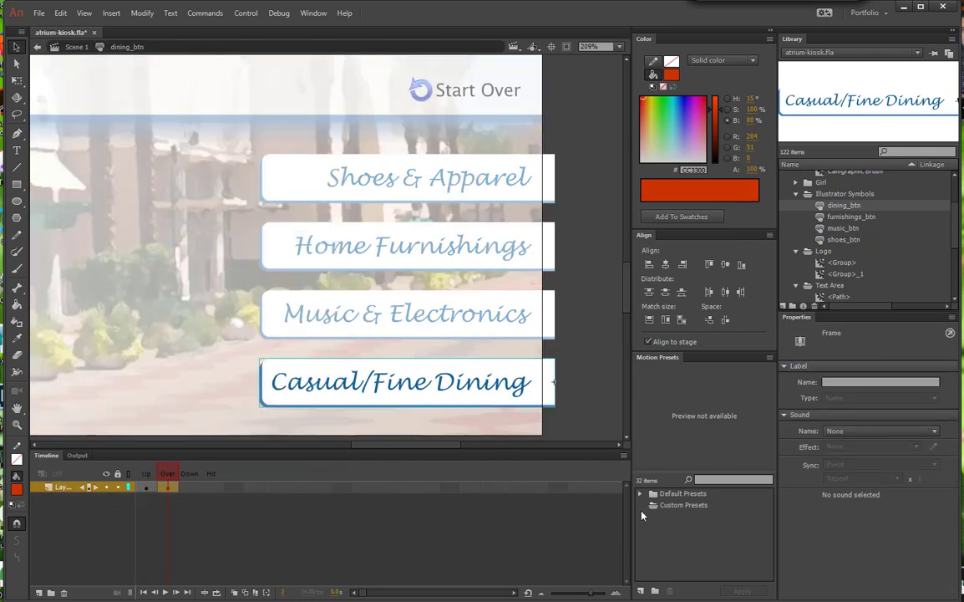
pyautogui.click(547, 365)
pyautogui.click(833, 382)
pyautogui.write('-245.05')
pyautogui.press('Return')
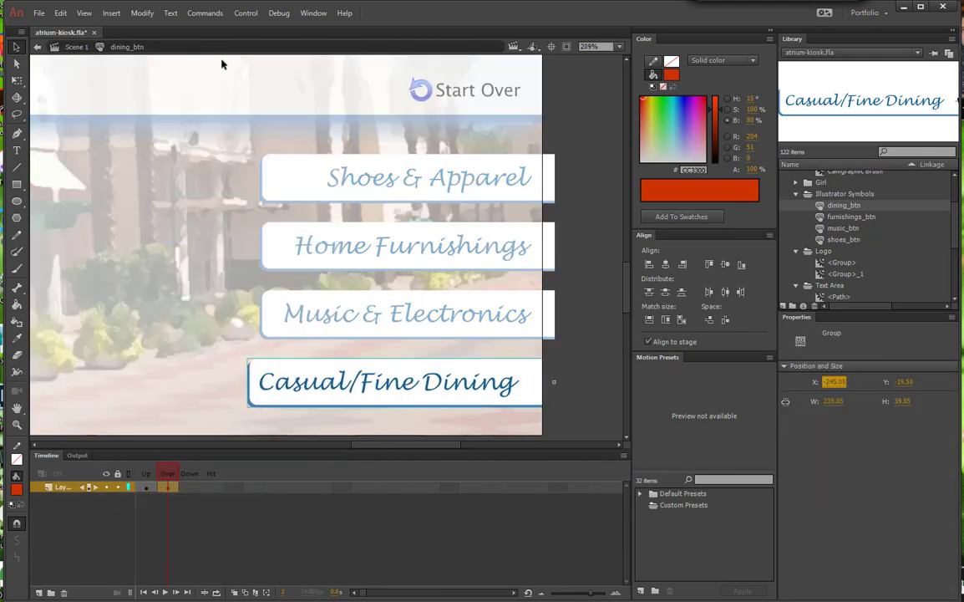
pyautogui.click(73, 47)
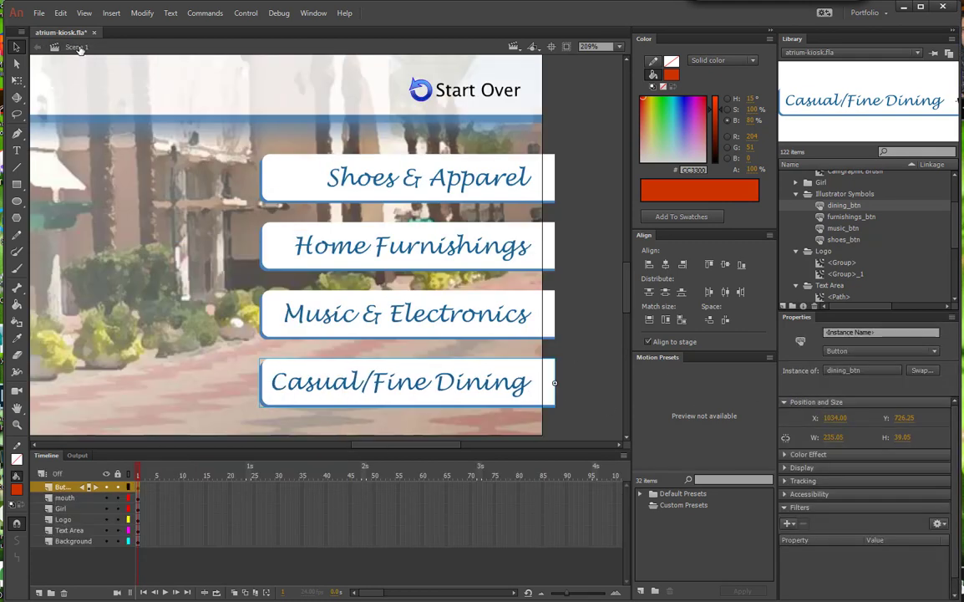
# Step: Preview the rollovers of all four category buttons with Enable Simple Buttons, and turn the preview off again
pyautogui.click(242, 13)
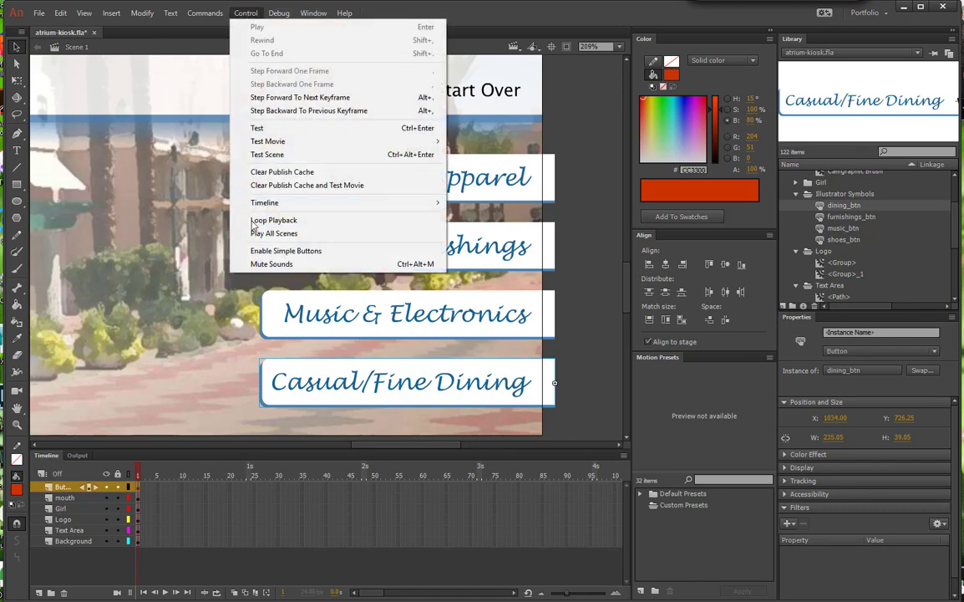
pyautogui.click(251, 251)
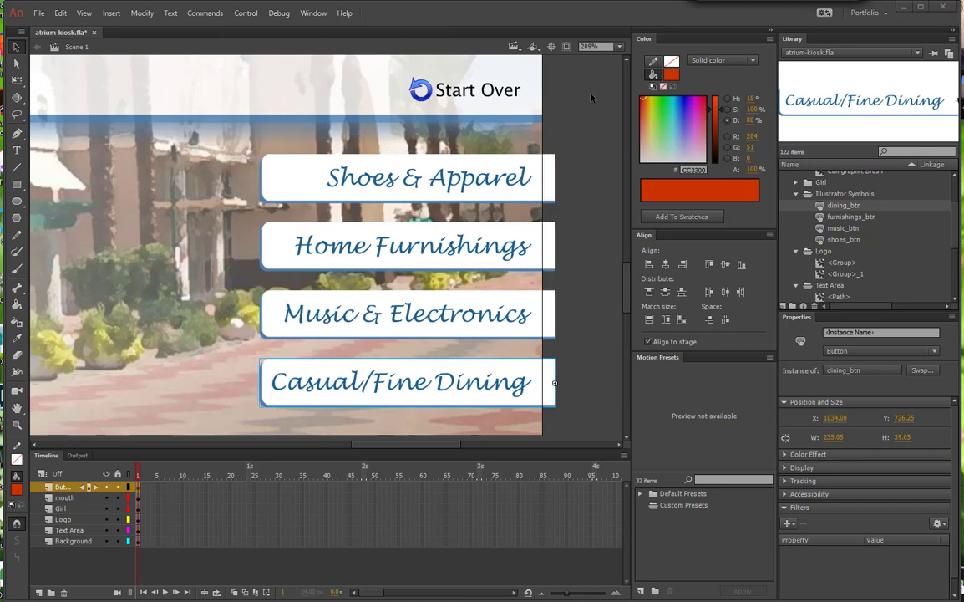
pyautogui.click(246, 13)
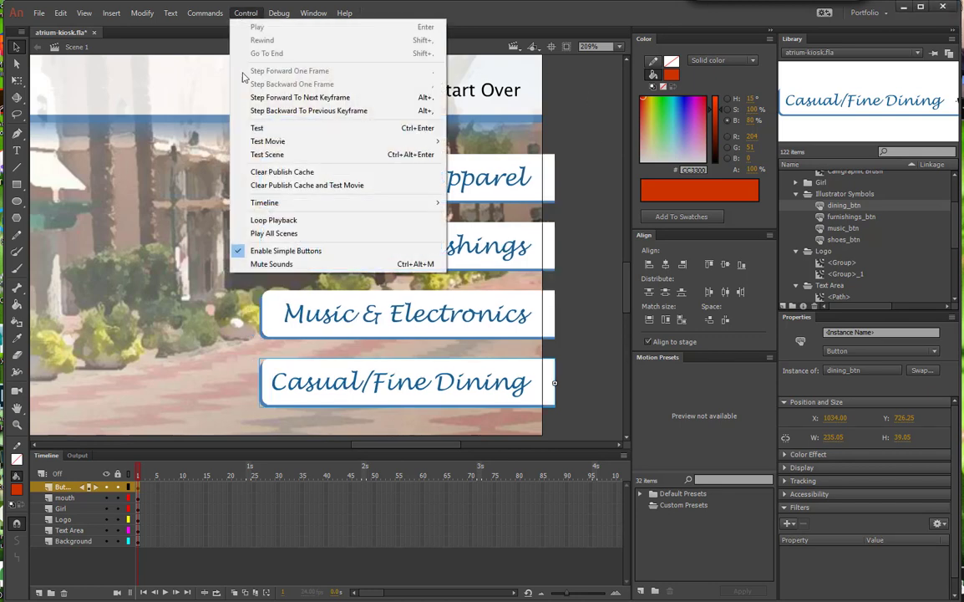
pyautogui.click(262, 250)
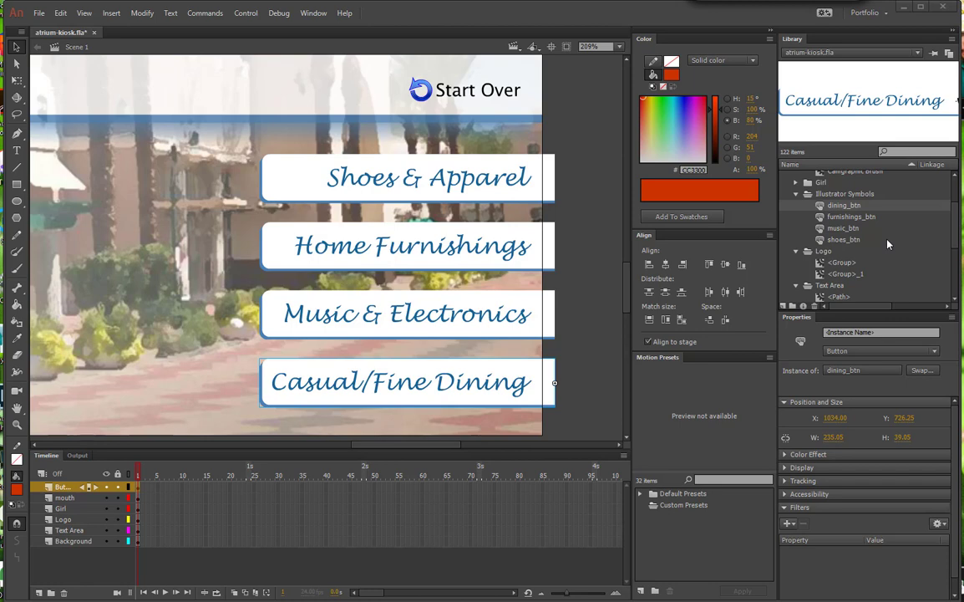
# Step: Move the Illustrator Symbols folder out of the interface.ai folder to the root level of the library
pyautogui.moveTo(955, 230); pyautogui.dragTo(956, 203)
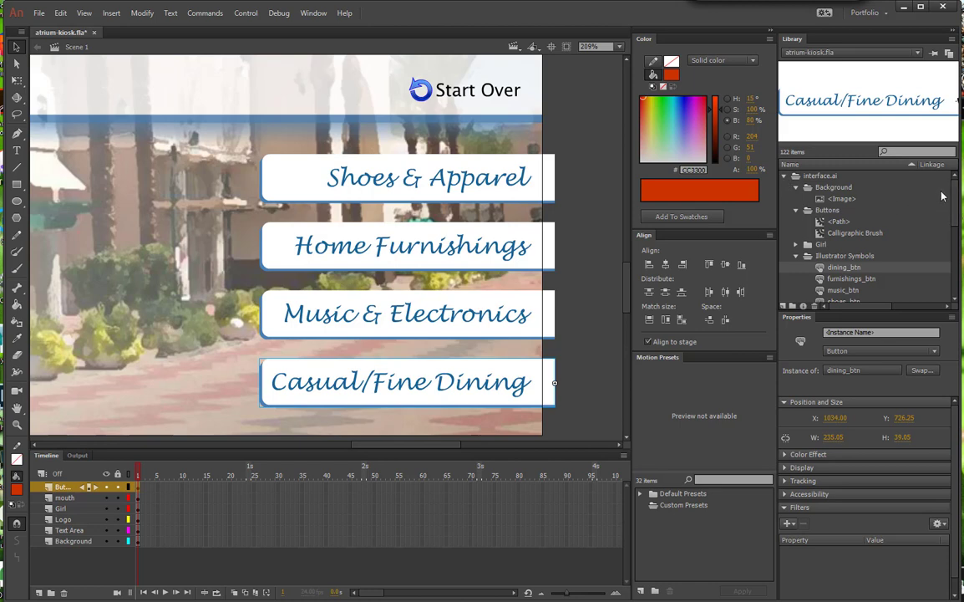
pyautogui.scroll(-3, 803, 234)
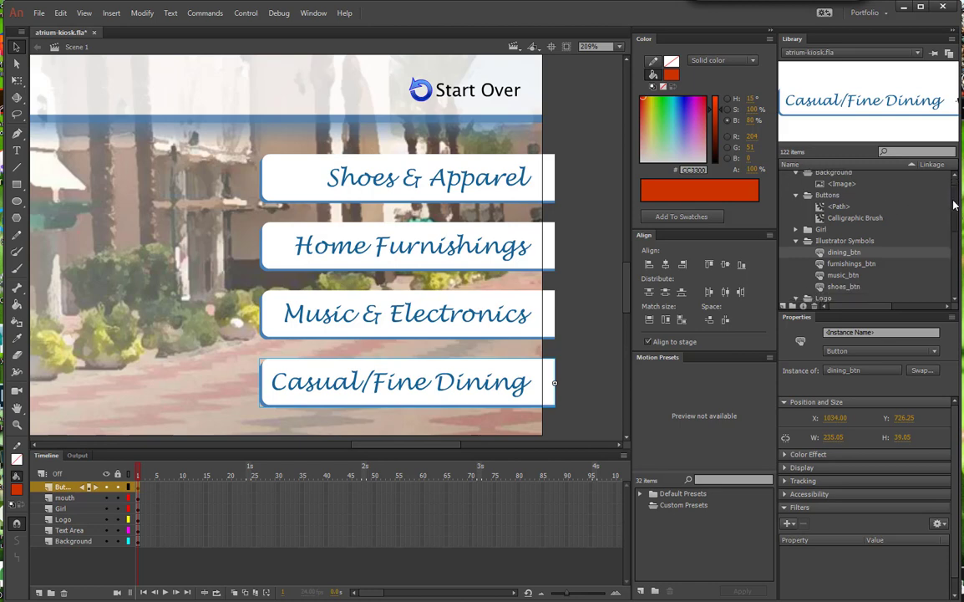
pyautogui.click(796, 210)
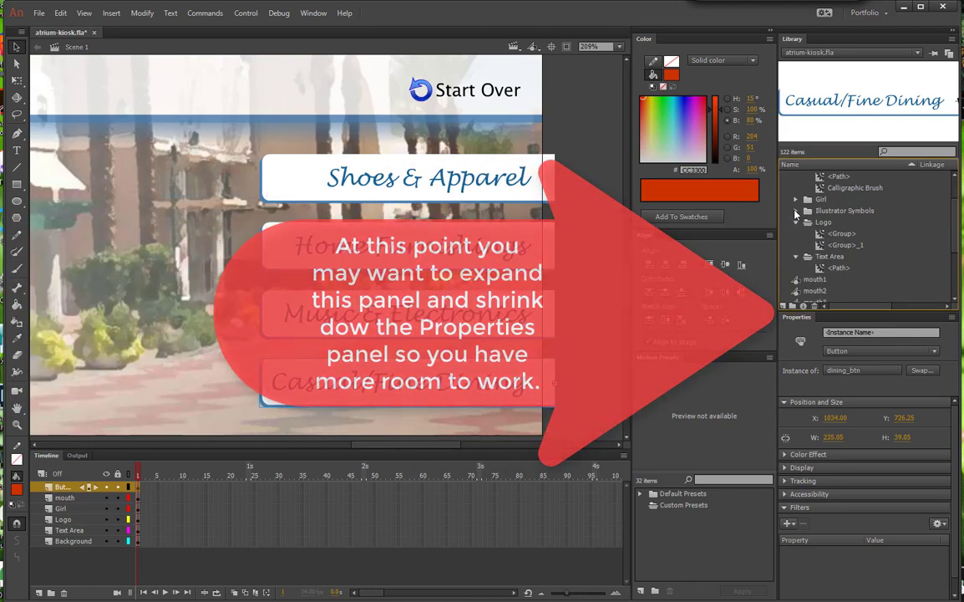
pyautogui.moveTo(854, 210); pyautogui.dragTo(862, 296)
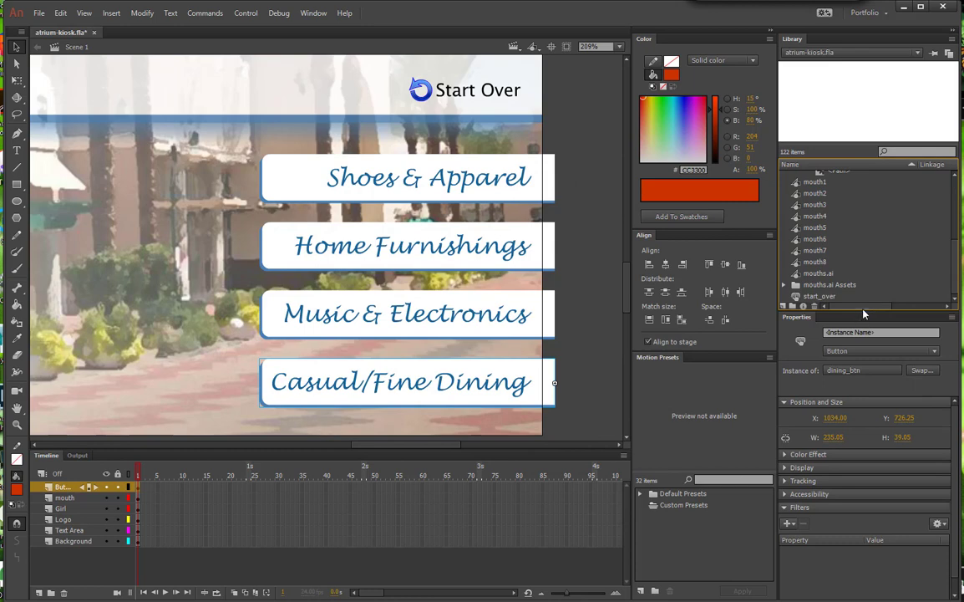
# Step: Enlarge the Library panel's height and rename the Illustrator Symbols folder as Buttons
pyautogui.moveTo(864, 314); pyautogui.dragTo(850, 472)
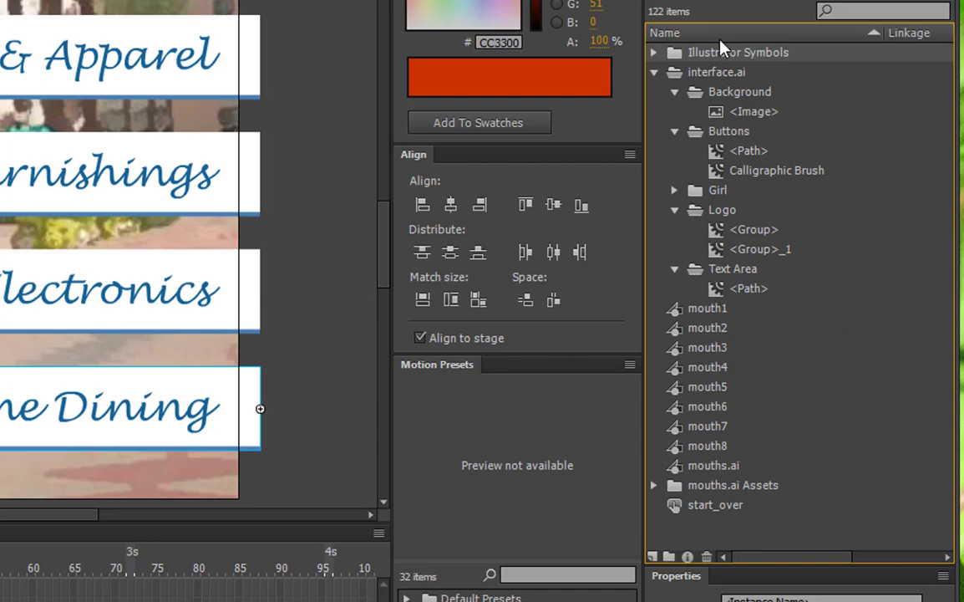
pyautogui.click(654, 53)
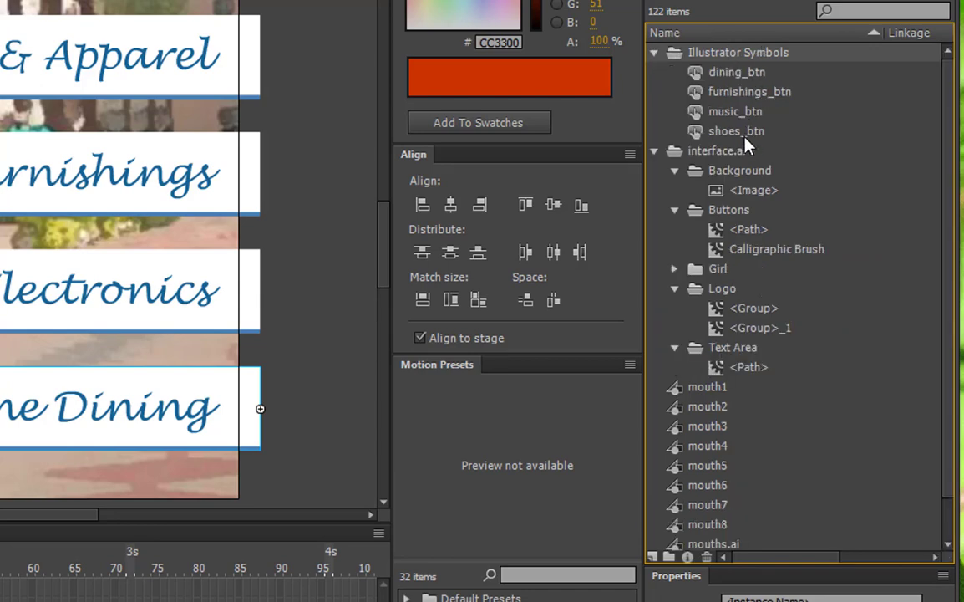
pyautogui.click(654, 54)
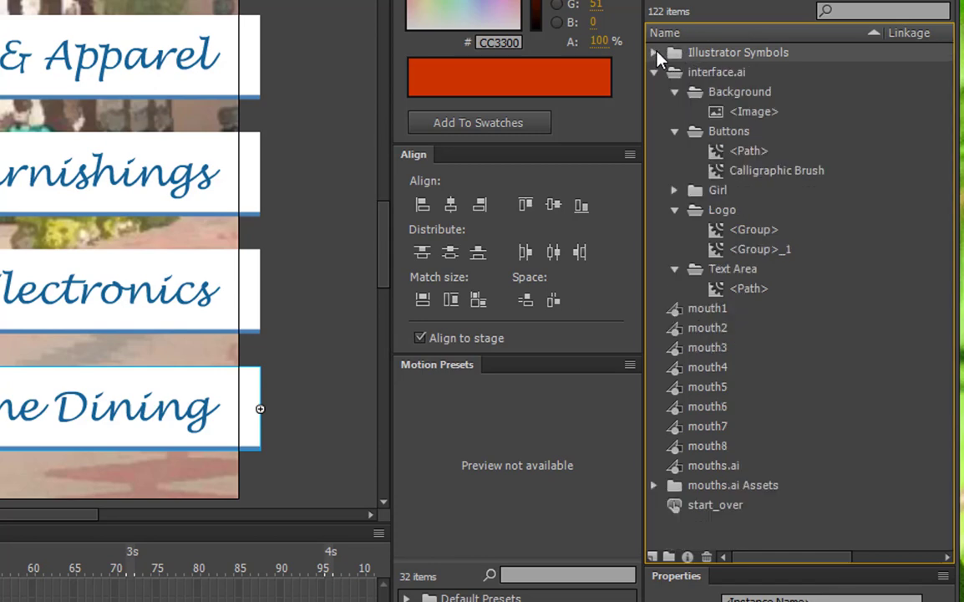
pyautogui.doubleClick(728, 53)
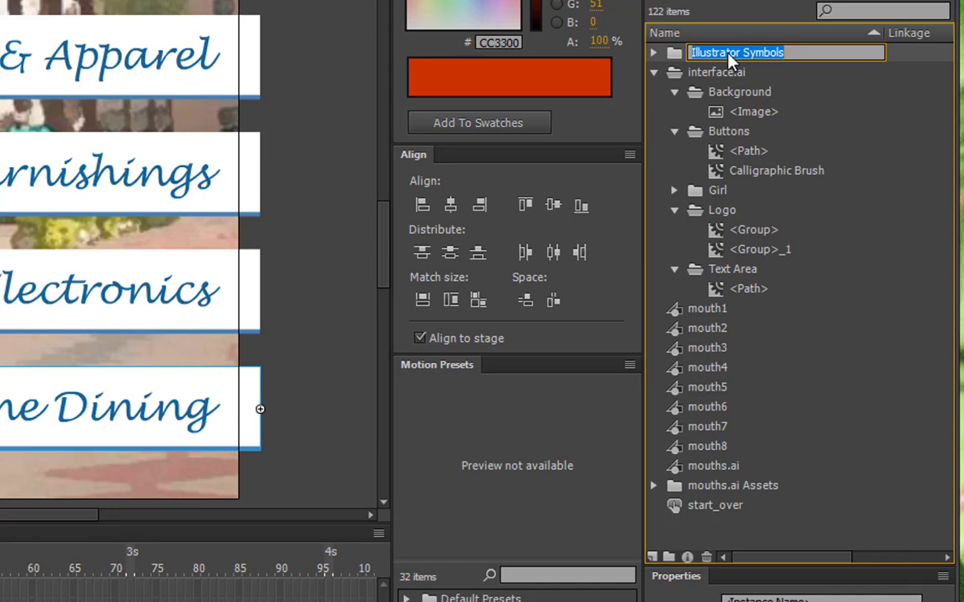
pyautogui.write('Buttons')
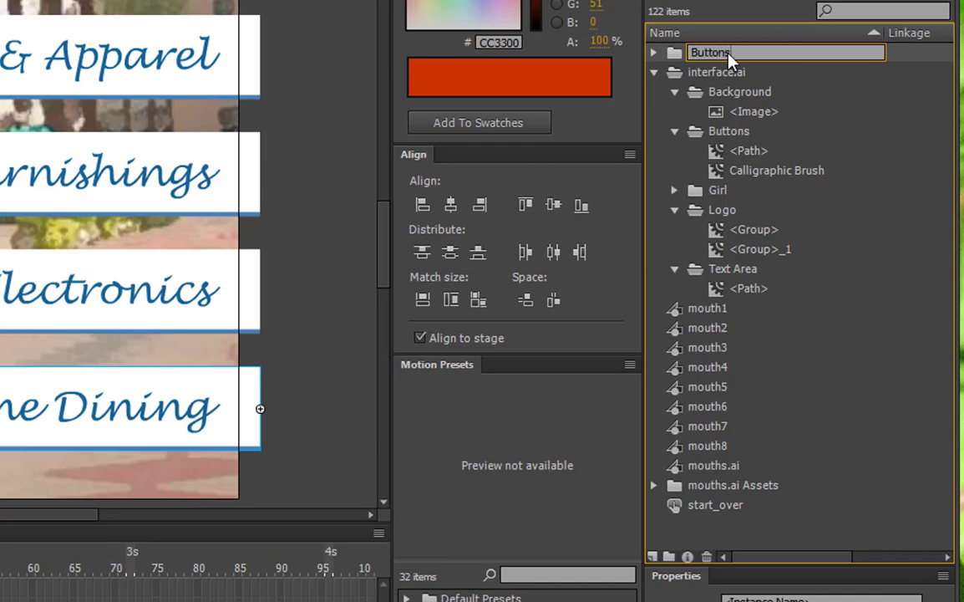
pyautogui.press('Return')
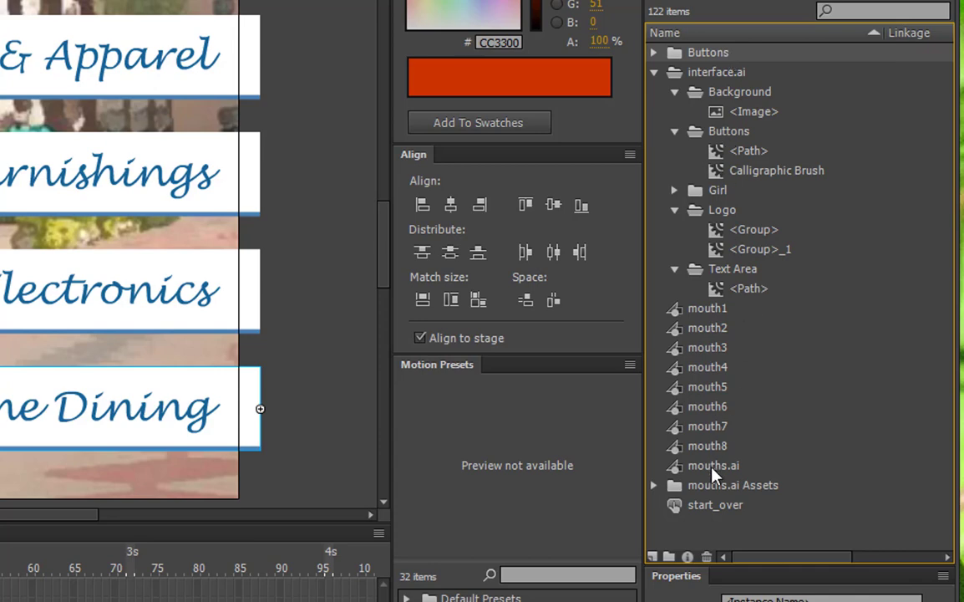
# Step: Move the start_over button symbol into the root-level Buttons folder and check the folder's contents
pyautogui.moveTo(705, 511); pyautogui.dragTo(745, 56)
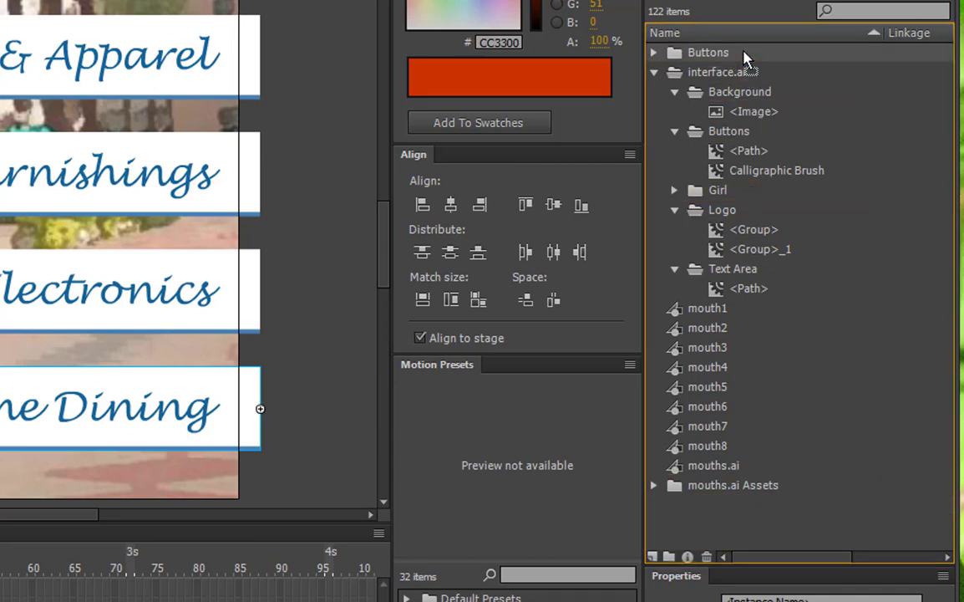
pyautogui.click(655, 53)
pyautogui.click(654, 53)
# Step: Rename the interface.ai library folder as component artwork and move the mouths.ai Assets folder into it
pyautogui.doubleClick(721, 73)
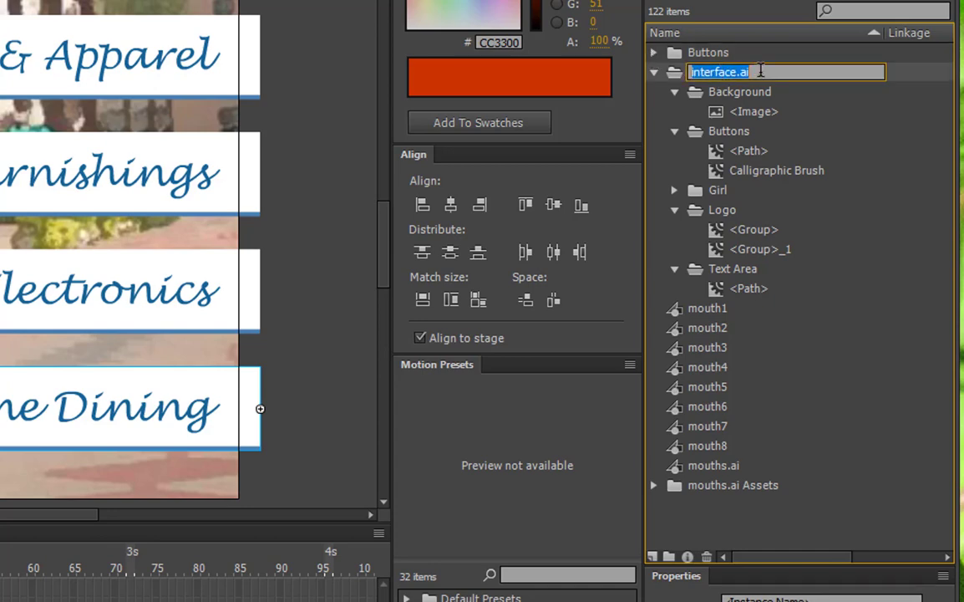
pyautogui.write('compo')
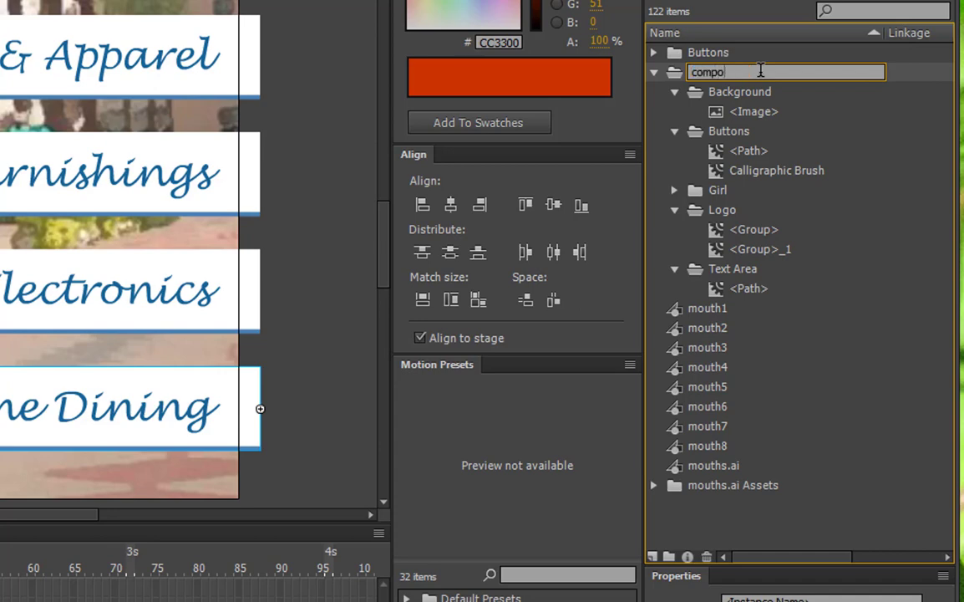
pyautogui.write('nent artwork')
pyautogui.press('Return')
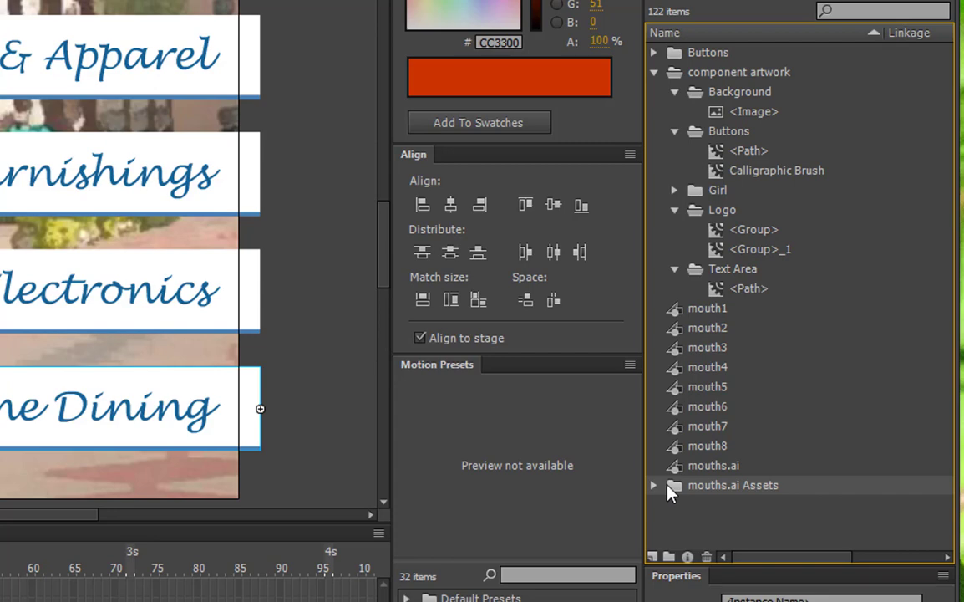
pyautogui.moveTo(673, 491); pyautogui.dragTo(685, 77)
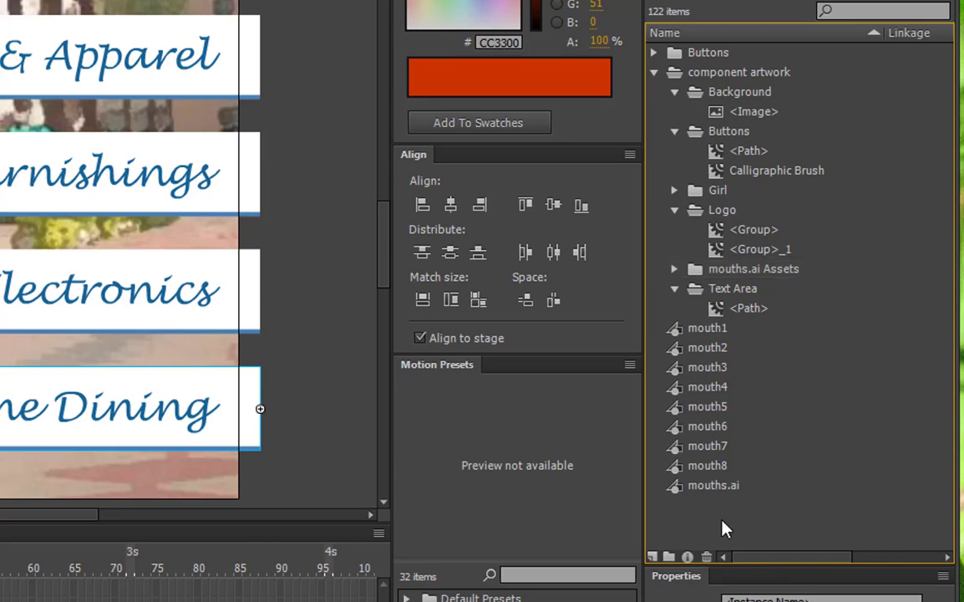
# Step: Create a new root-level library folder named Mouth Graphics
pyautogui.click(668, 557)
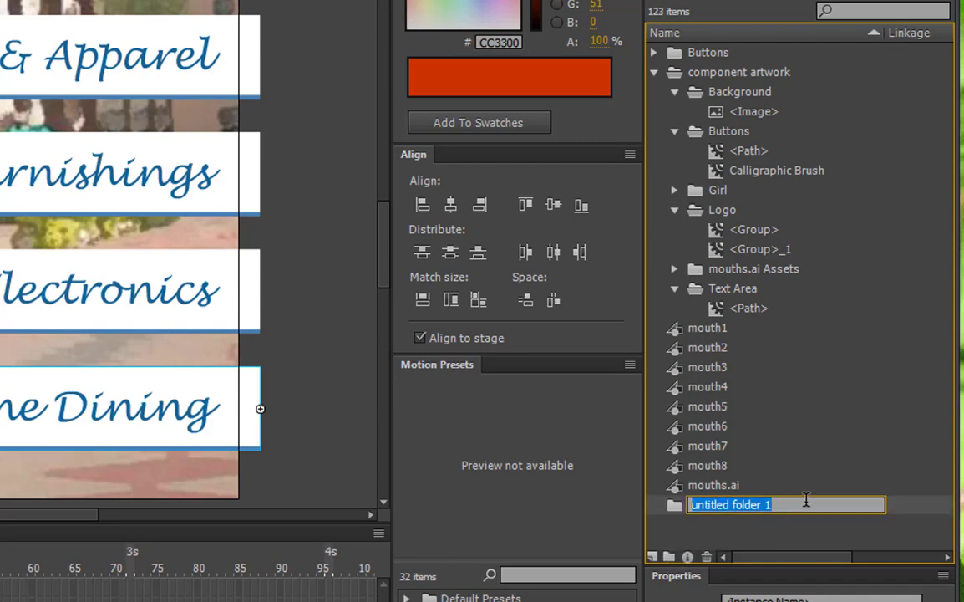
pyautogui.write('M')
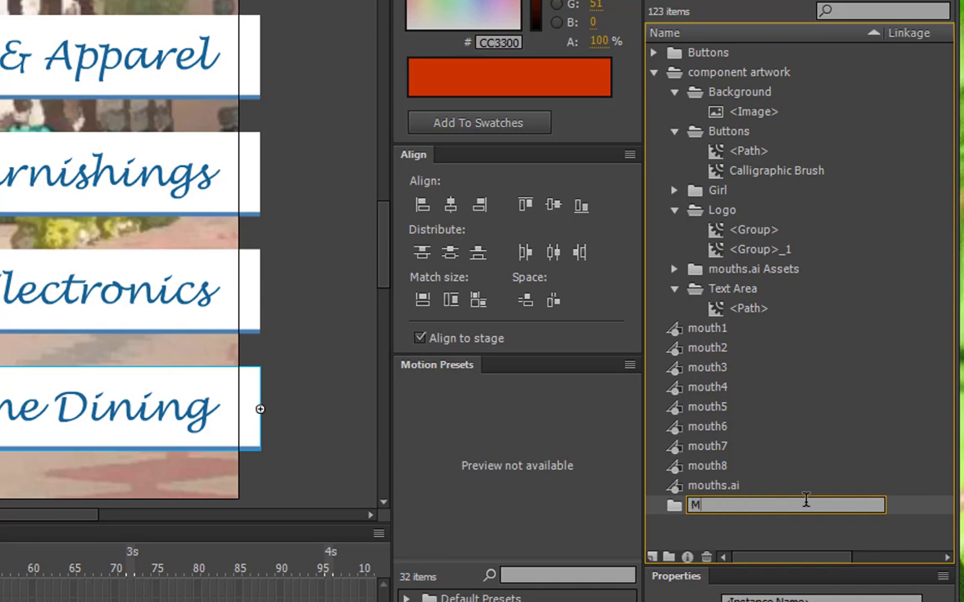
pyautogui.write('outh Graphics')
pyautogui.press('Return')
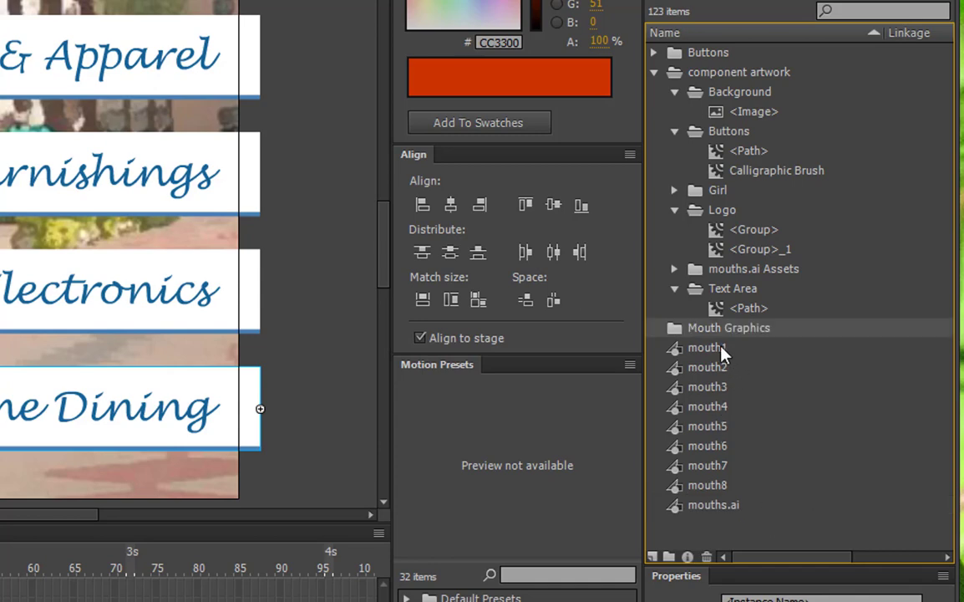
# Step: Move the mouth1 through mouth8 symbols into the Mouth Graphics folder and delete the mouths.ai symbol from the library
pyautogui.keyDown('shift'); pyautogui.click(695, 489); pyautogui.keyUp('shift')
pyautogui.moveTo(695, 488); pyautogui.dragTo(749, 334)
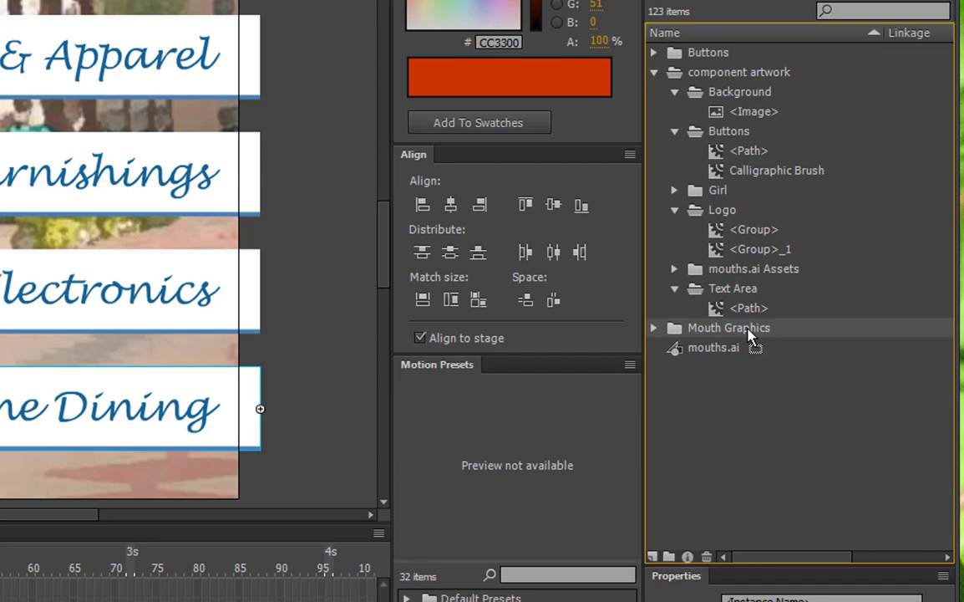
pyautogui.click(738, 355)
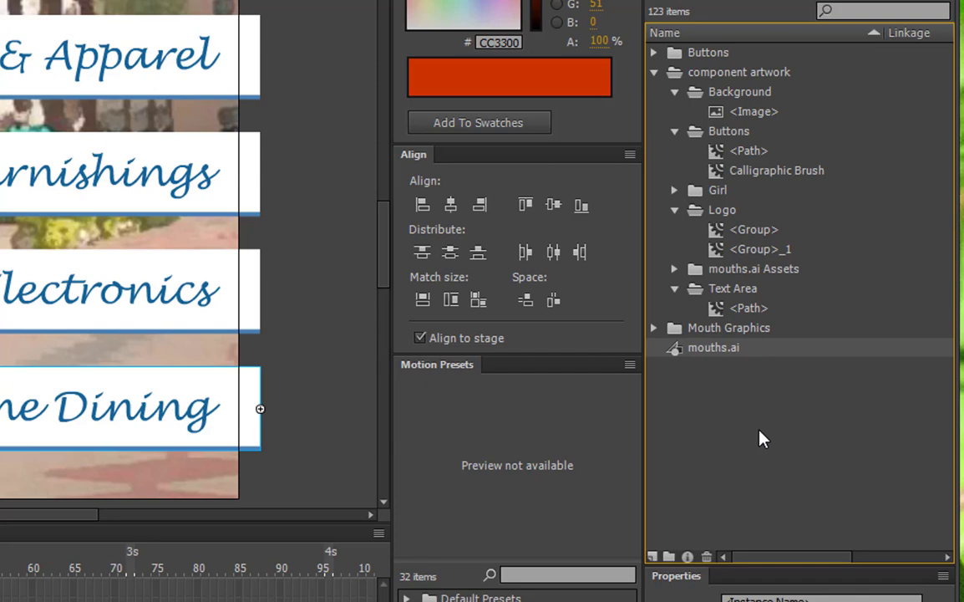
pyautogui.click(710, 550)
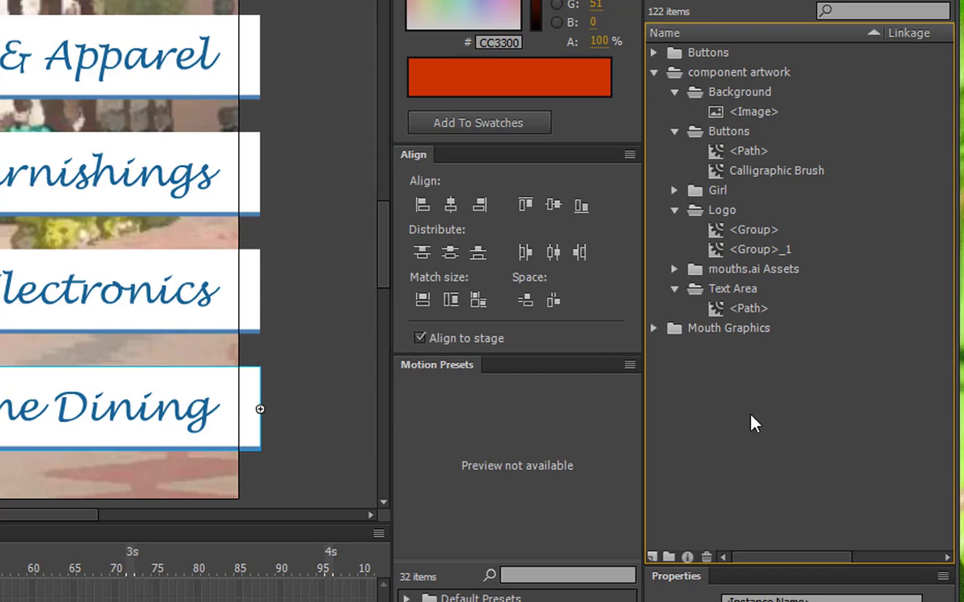
# Step: Collapse the Buttons, Background, Logo and Text Area subfolders, as well as the component artwork folder itself
pyautogui.click(674, 131)
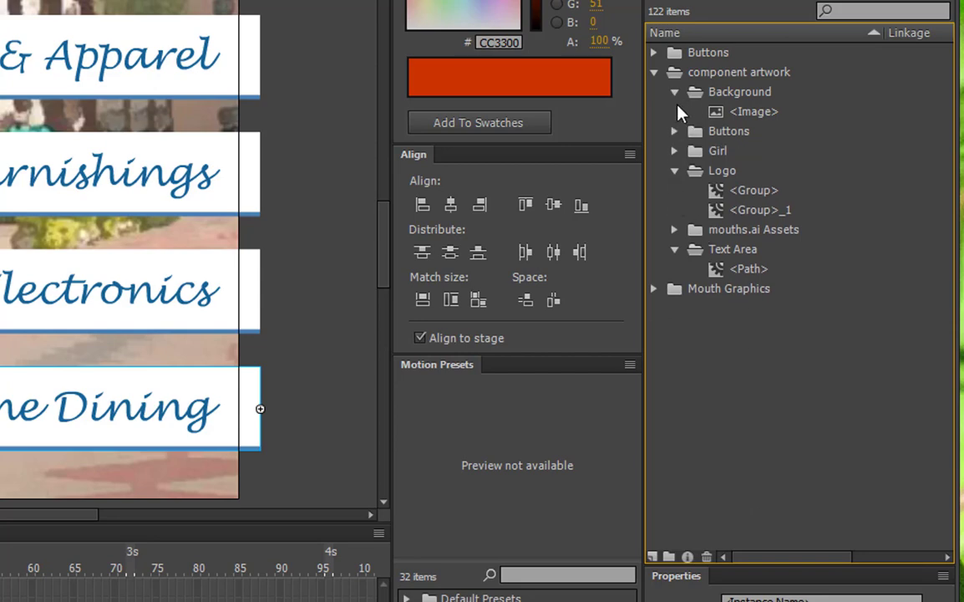
pyautogui.click(674, 92)
pyautogui.click(675, 150)
pyautogui.click(675, 191)
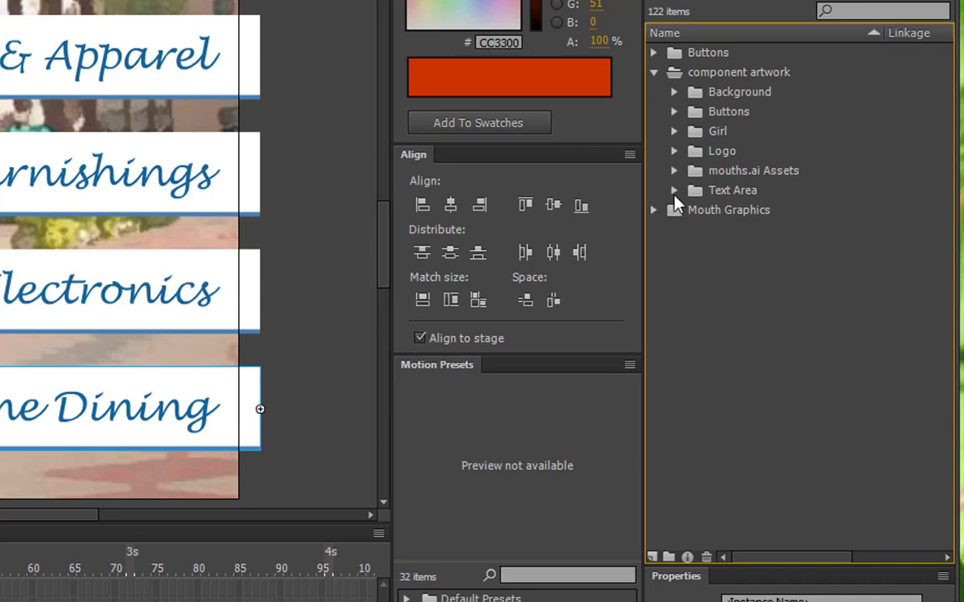
pyautogui.click(655, 77)
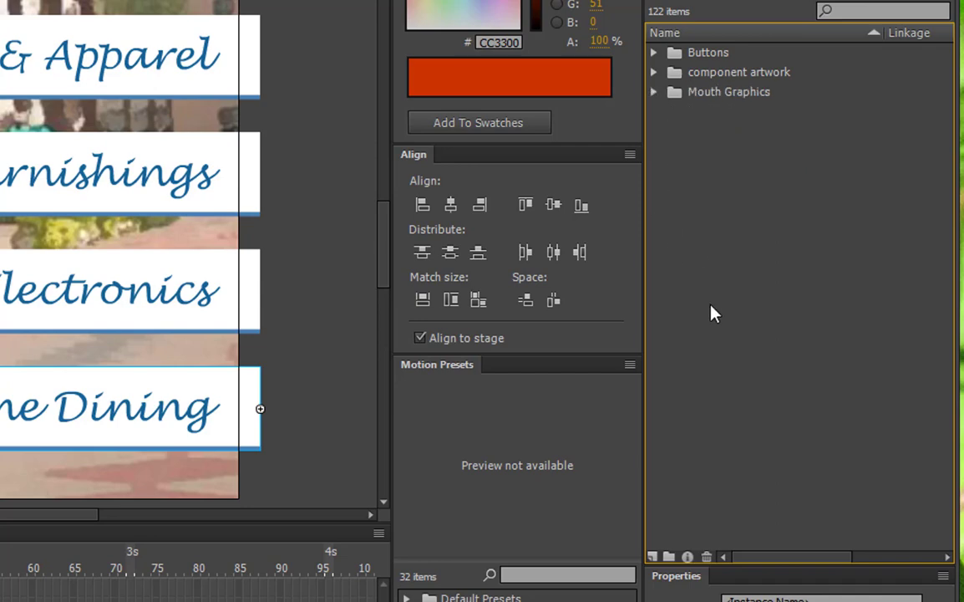